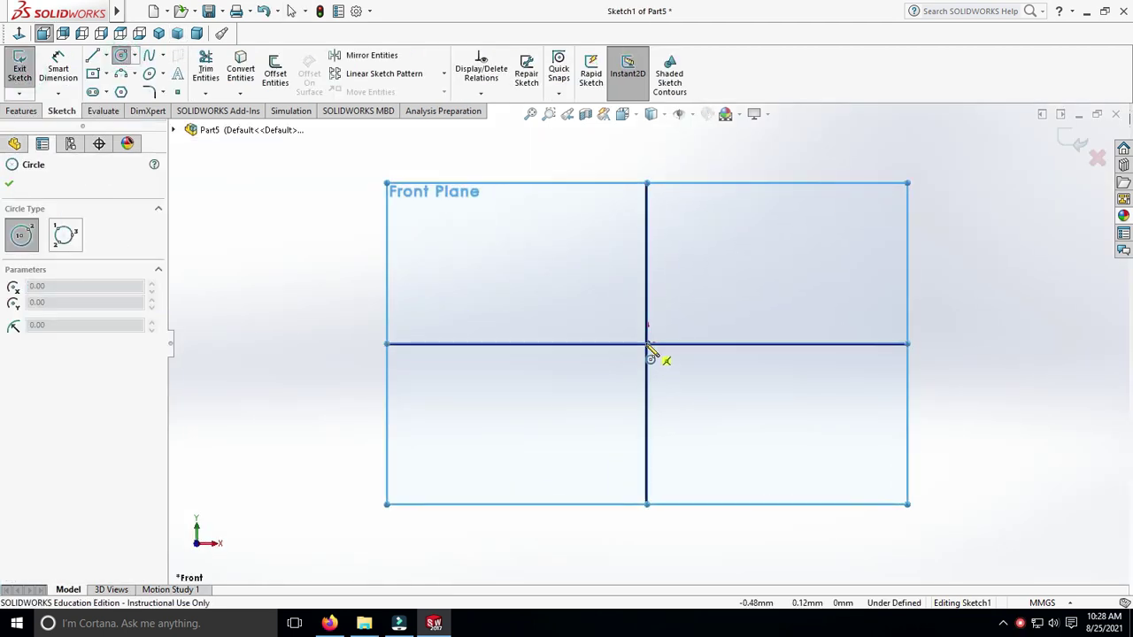
# - Draw a circle at the origin and dimension it to 100 mm diameter
pyautogui.moveTo(647, 343); pyautogui.dragTo(746, 343)
pyautogui.click(59, 71)
pyautogui.click(690, 253)
pyautogui.click(554, 229)
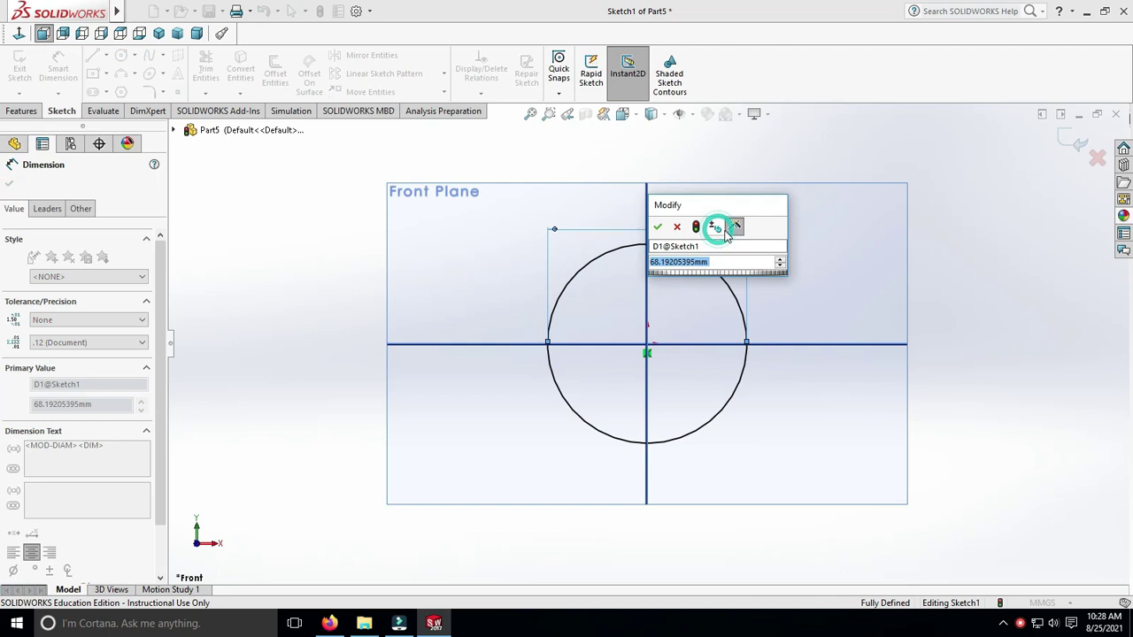
pyautogui.write('100')
pyautogui.press('Return')
pyautogui.press('Escape')
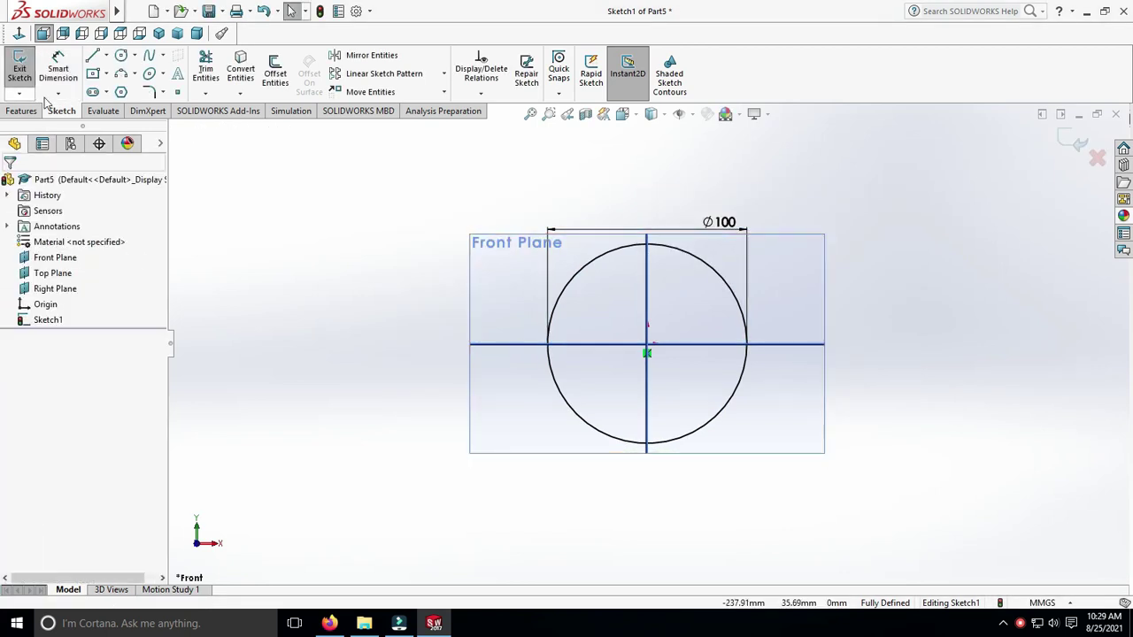
# - Add a vertical centreline from the circle's top through the origin to its bottom
pyautogui.click(92, 56)
pyautogui.click(105, 55)
pyautogui.click(133, 93)
pyautogui.click(647, 243)
pyautogui.click(655, 448)
pyautogui.press('Escape')
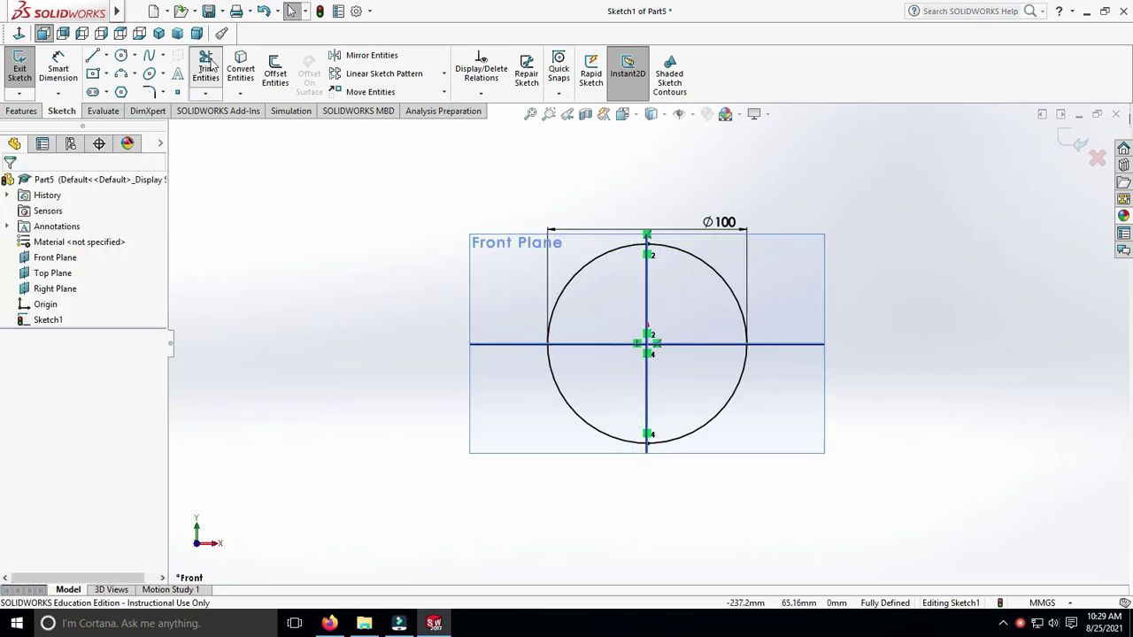
# - Trim away the left half of the circle
pyautogui.click(211, 64)
pyautogui.moveTo(637, 240); pyautogui.dragTo(628, 283)
pyautogui.scroll(2, 628, 282)
pyautogui.click(10, 181)
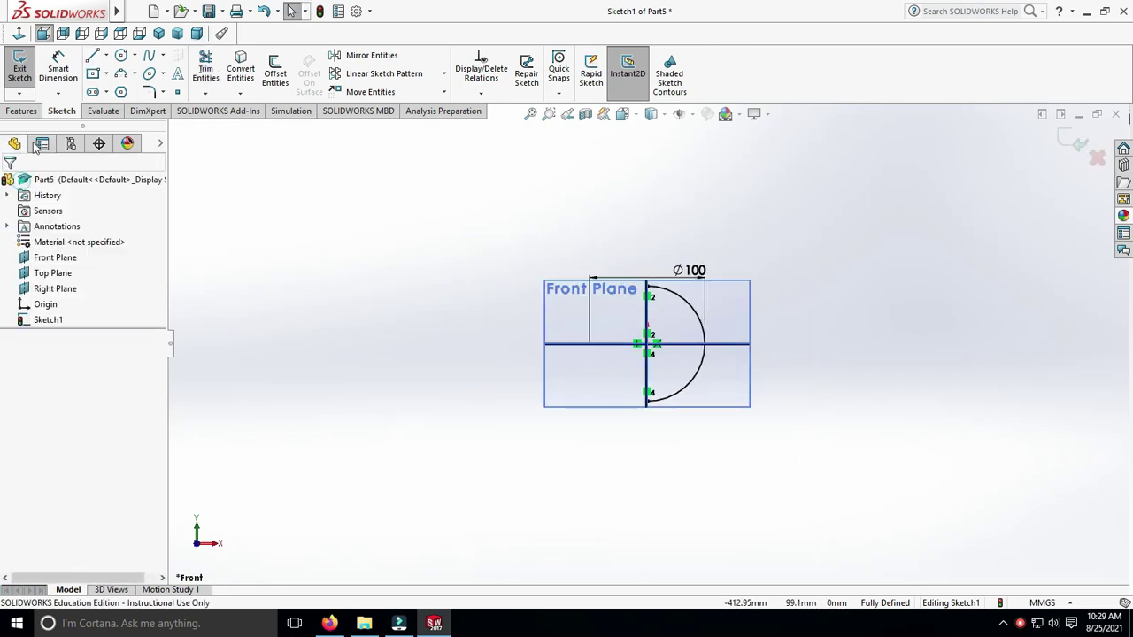
# - Revolve the half-circle 360° about the centreline into a solid sphere
pyautogui.click(21, 110)
pyautogui.click(69, 73)
pyautogui.click(601, 320)
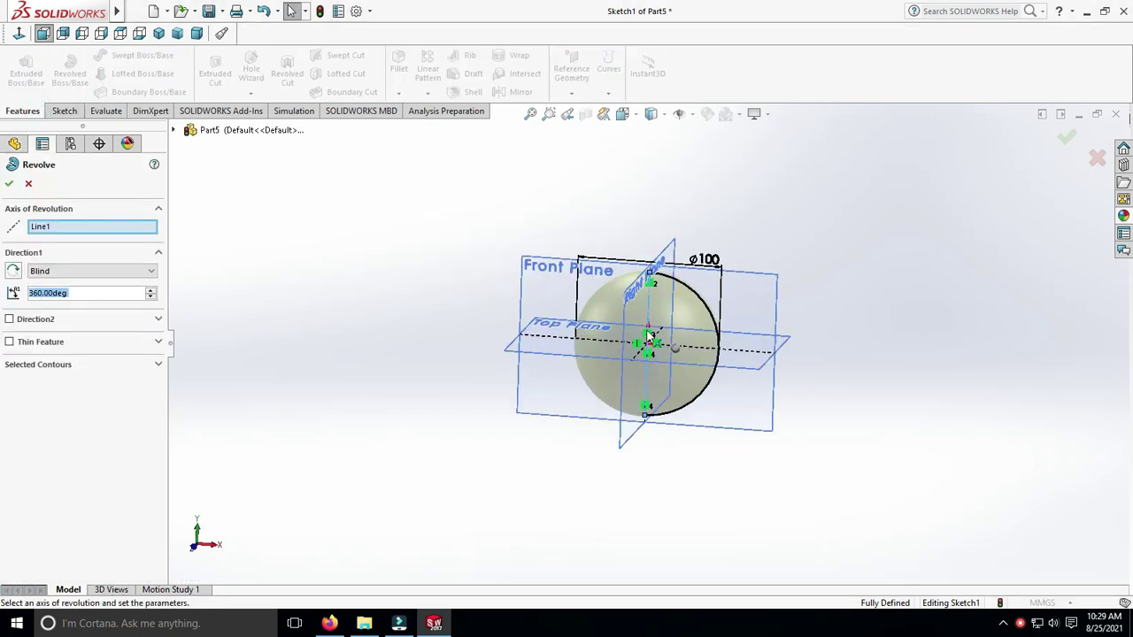
pyautogui.click(9, 183)
pyautogui.click(503, 221)
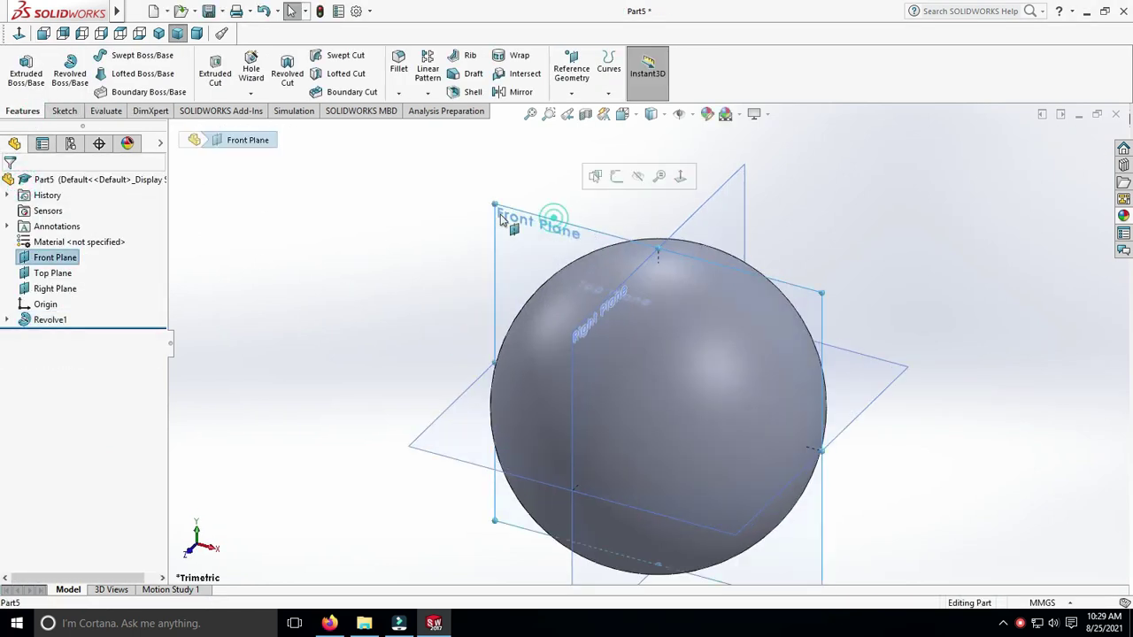
# - Start a sketch on the Front Plane and draw a centre rectangle from the origin
pyautogui.click(61, 110)
pyautogui.click(20, 71)
pyautogui.click(93, 74)
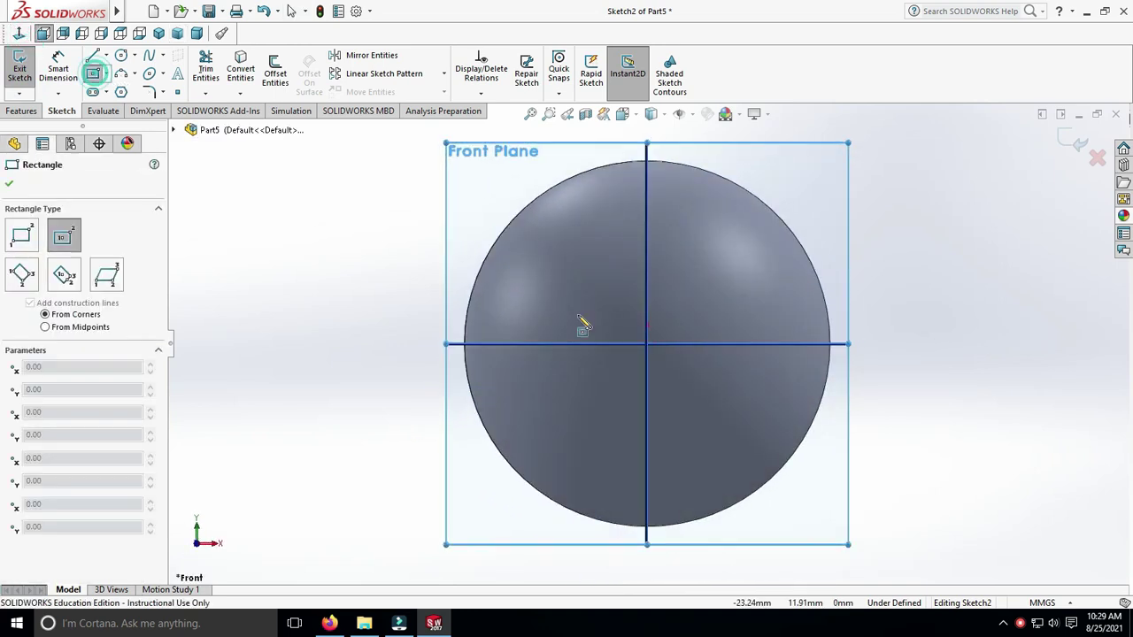
pyautogui.click(648, 346)
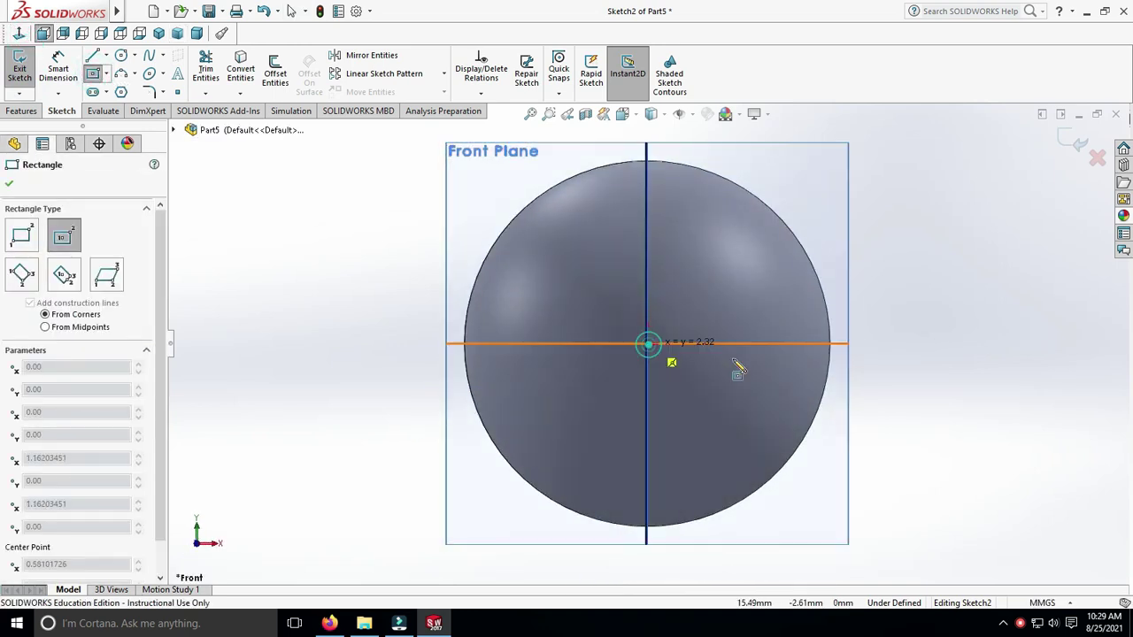
pyautogui.click(784, 464)
pyautogui.press('Escape')
# - Make all four rectangle sides equal so it becomes a square
pyautogui.click(686, 224)
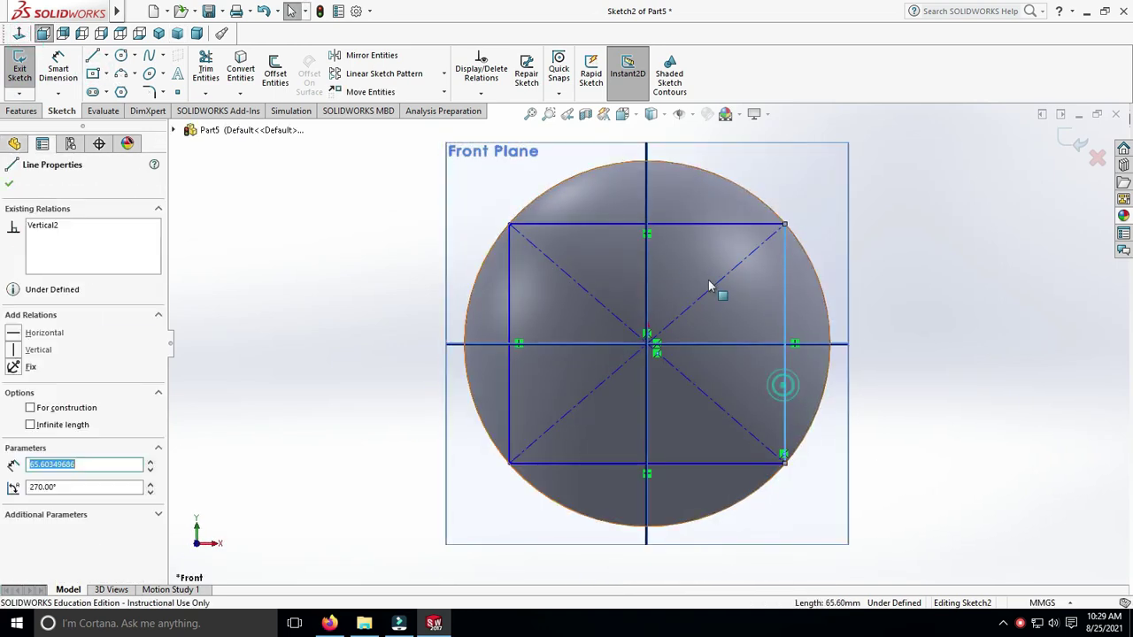
pyautogui.keyDown('ctrl'); pyautogui.click(659, 462); pyautogui.keyUp('ctrl')
pyautogui.keyDown('ctrl'); pyautogui.click(510, 382); pyautogui.keyUp('ctrl')
pyautogui.keyDown('ctrl'); pyautogui.click(784, 354); pyautogui.keyUp('ctrl')
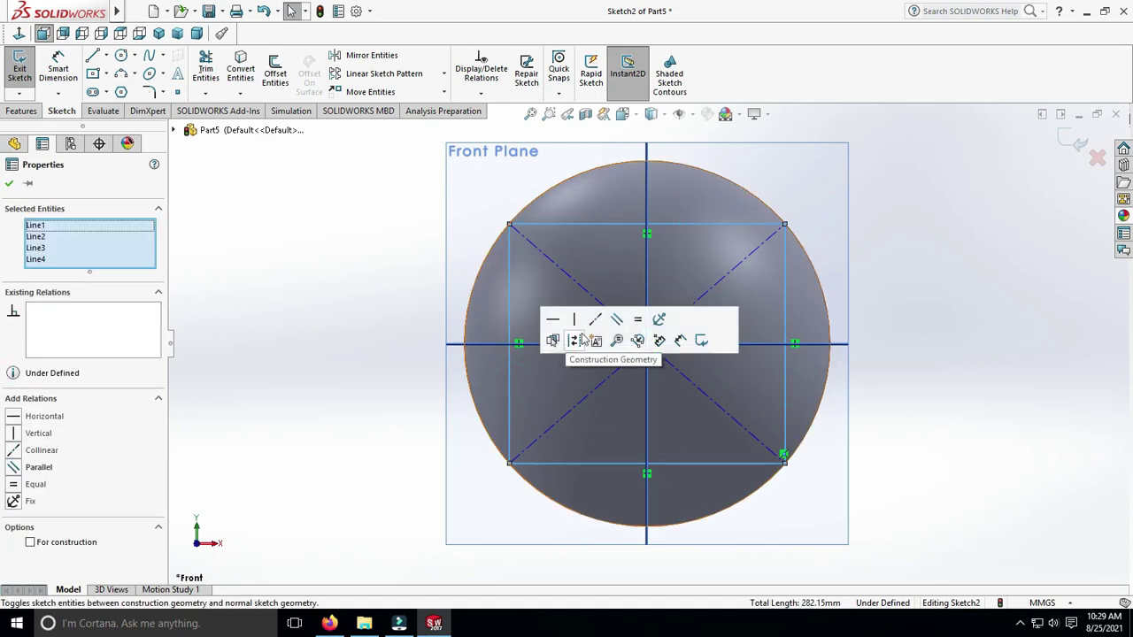
pyautogui.click(637, 324)
pyautogui.click(890, 295)
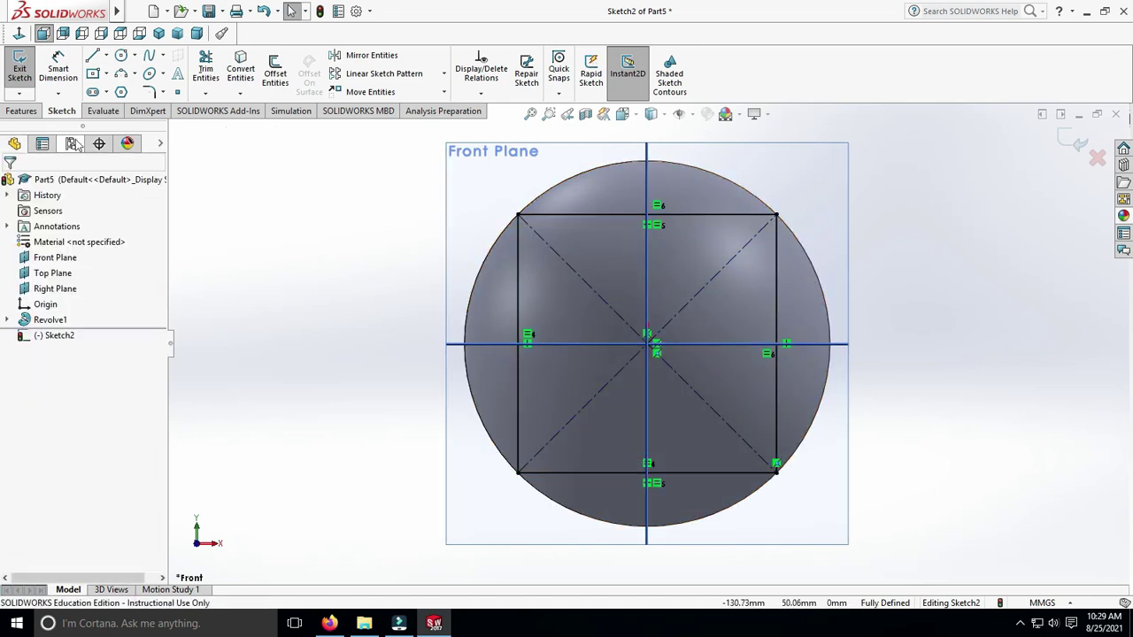
pyautogui.click(679, 115)
# - Draw a three-point arc from the left side's midpoint, tangent to the top side
pyautogui.click(124, 75)
pyautogui.click(518, 344)
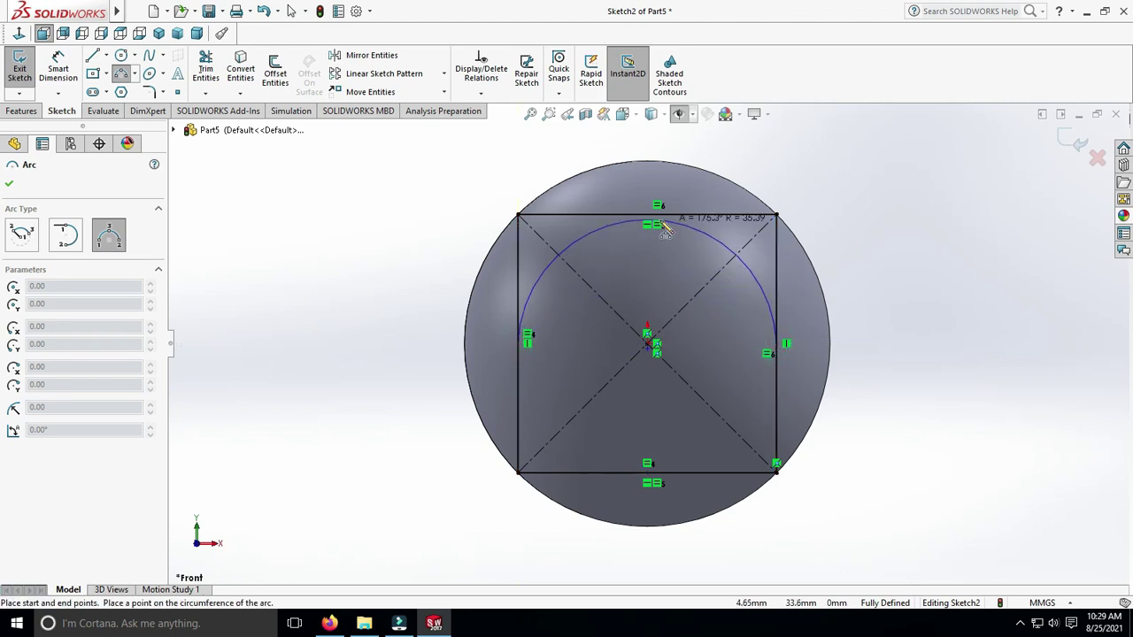
pyautogui.click(659, 223)
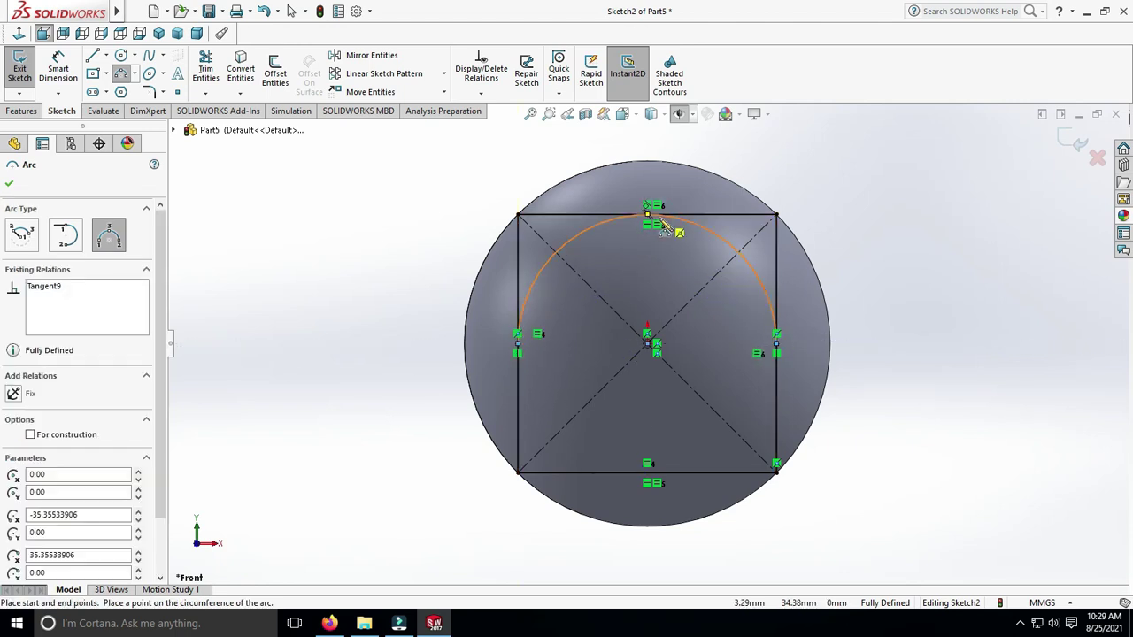
pyautogui.press('Escape')
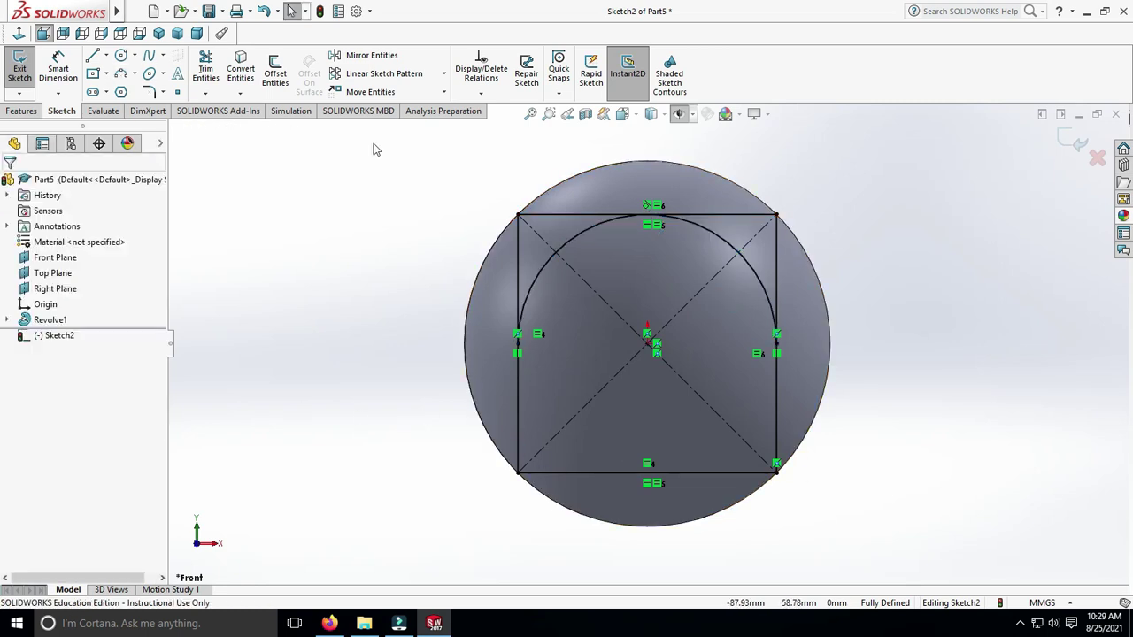
# - Convert the square's four sides into construction geometry
pyautogui.scroll(-2, 522, 252)
pyautogui.click(518, 256)
pyautogui.keyDown('ctrl'); pyautogui.click(659, 205); pyautogui.keyUp('ctrl')
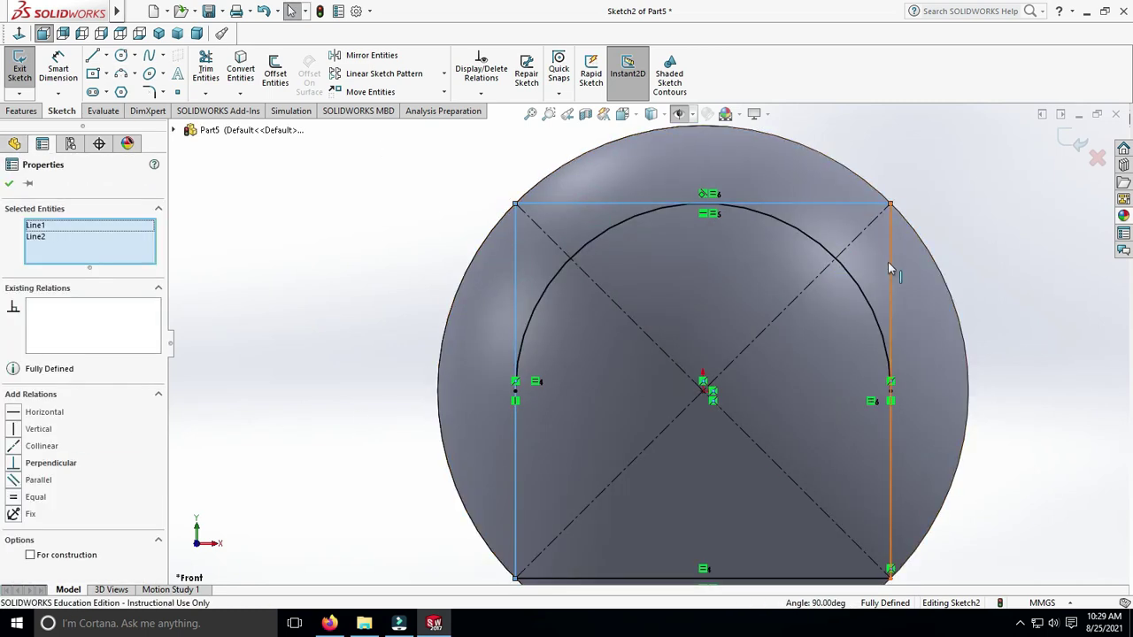
pyautogui.keyDown('ctrl'); pyautogui.click(889, 269); pyautogui.keyUp('ctrl')
pyautogui.scroll(3, 742, 460)
pyautogui.keyDown('ctrl'); pyautogui.click(730, 463); pyautogui.keyUp('ctrl')
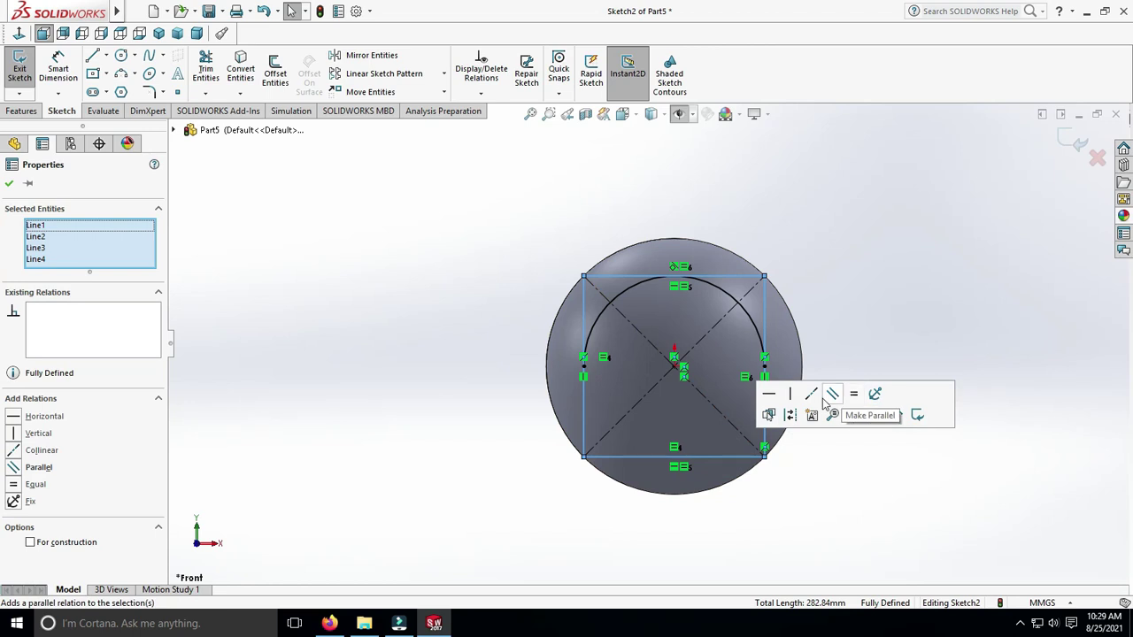
pyautogui.click(792, 416)
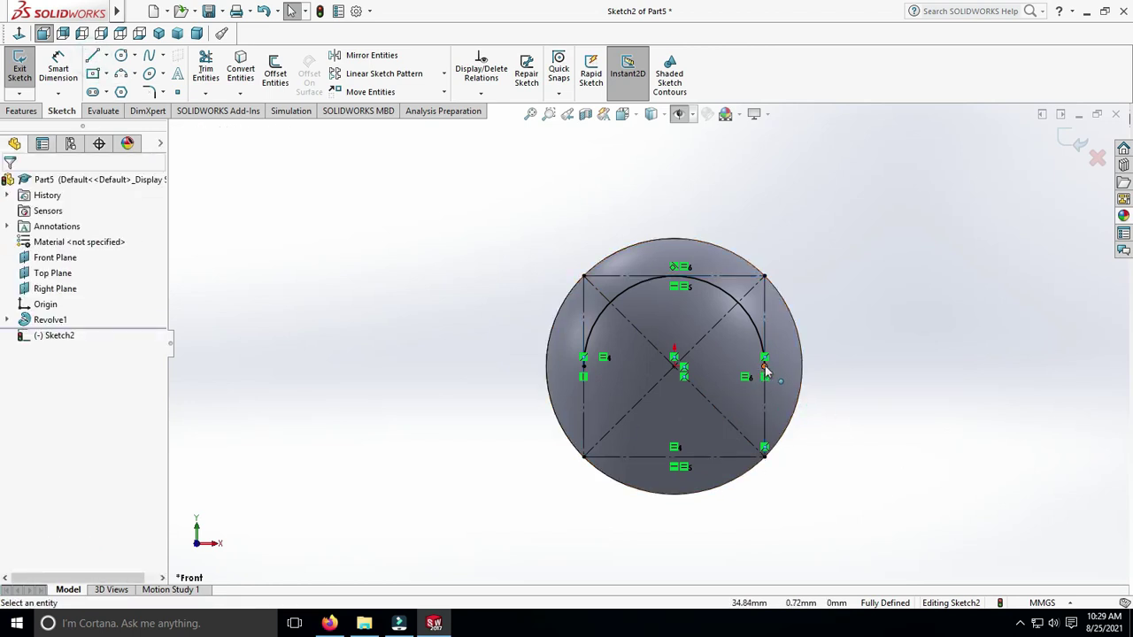
# - Draw lines from the arc's ends down and across beneath the sphere to close the outline
pyautogui.click(92, 55)
pyautogui.click(765, 358)
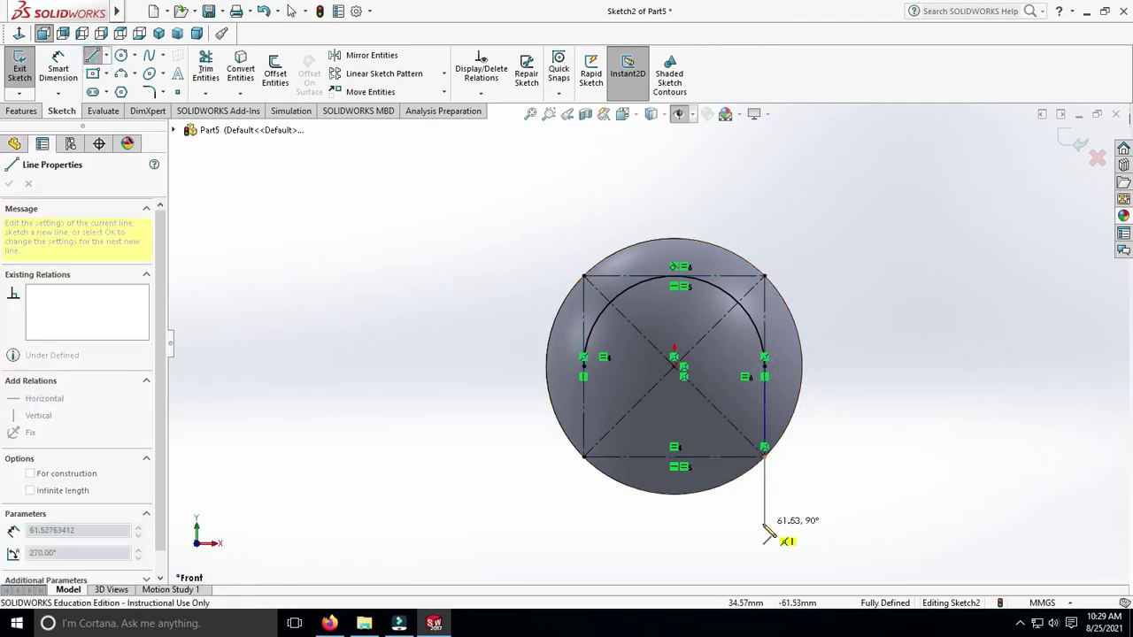
pyautogui.click(583, 524)
pyautogui.click(583, 359)
pyautogui.press('Escape')
# - Fix the outline's bottom line in place
pyautogui.click(740, 530)
pyautogui.click(787, 458)
pyautogui.click(776, 559)
pyautogui.scroll(-3, 776, 558)
pyautogui.scroll(3, 840, 254)
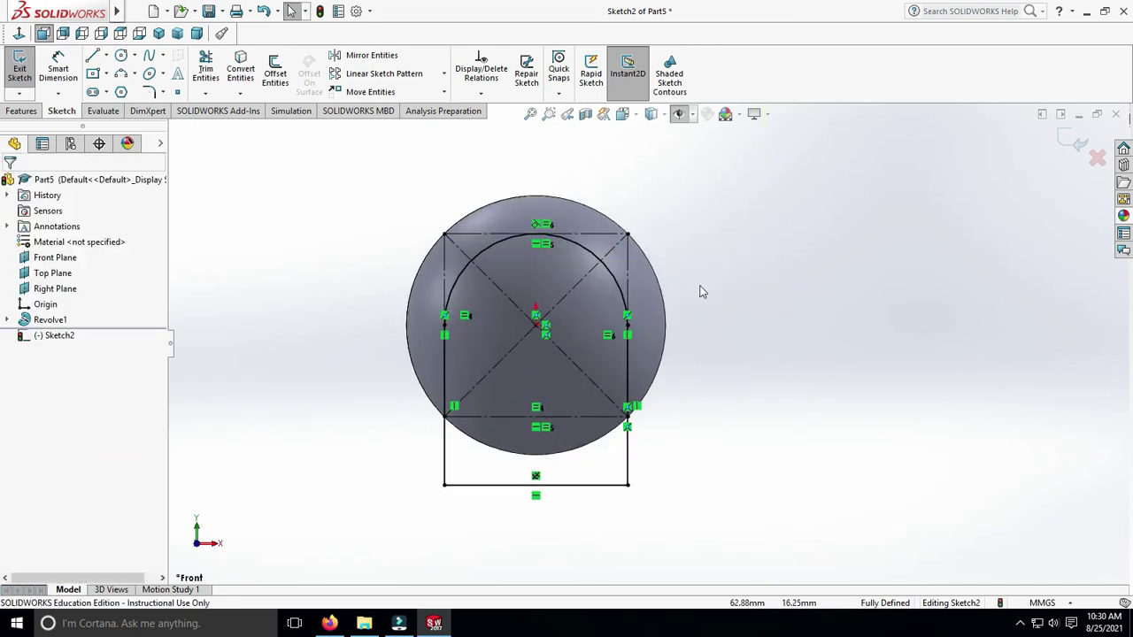
# - Split the sphere's surface with the sketch to create Split Line1
pyautogui.click(1077, 142)
pyautogui.click(21, 110)
pyautogui.click(608, 69)
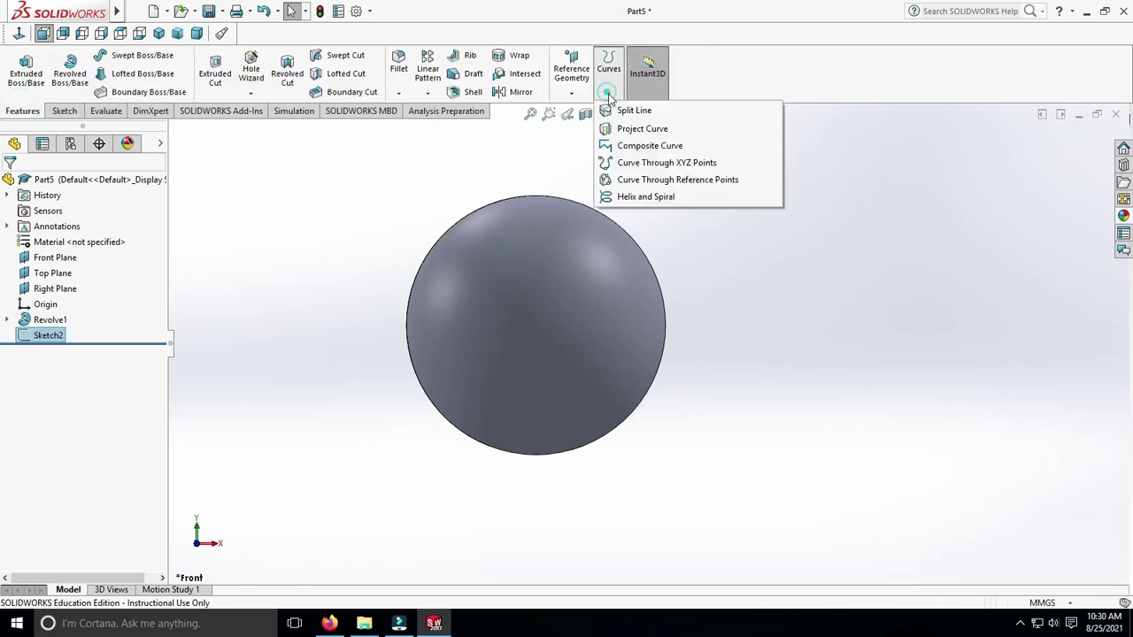
pyautogui.click(628, 112)
pyautogui.click(639, 305)
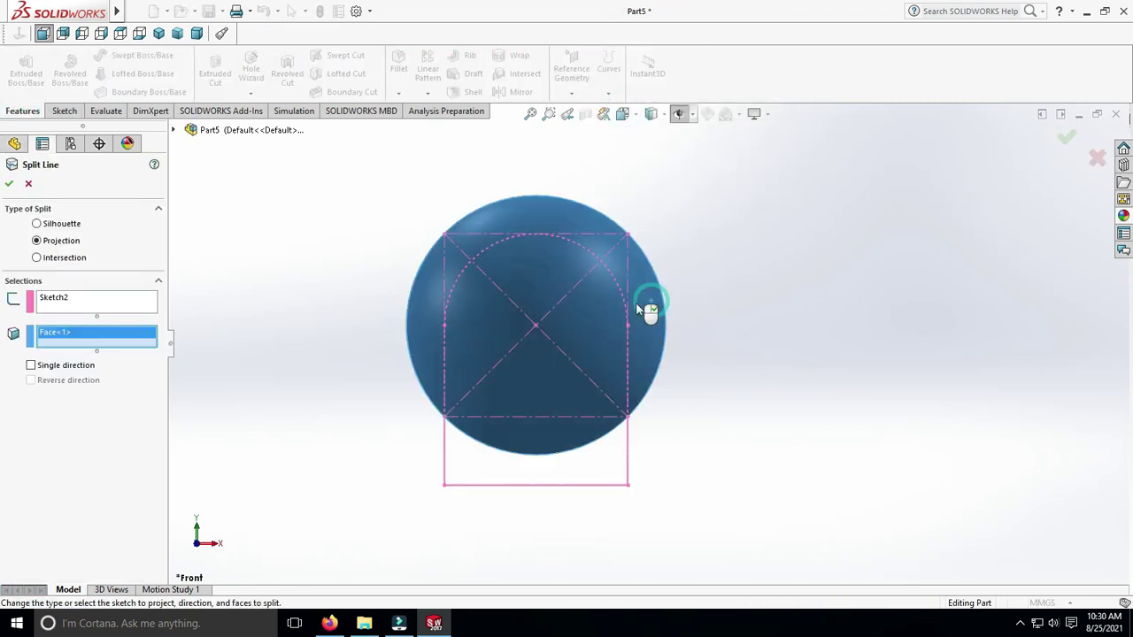
pyautogui.click(9, 185)
pyautogui.moveTo(286, 240)
pyautogui.mouseDown(button='middle')
pyautogui.moveTo(433, 189)
pyautogui.moveTo(663, 253)
pyautogui.moveTo(544, 303)
pyautogui.mouseUp(button='middle')
# - Build a 3D sketch from the split-line seam curve and check the crossing seam
pyautogui.scroll(-3, 631, 298)
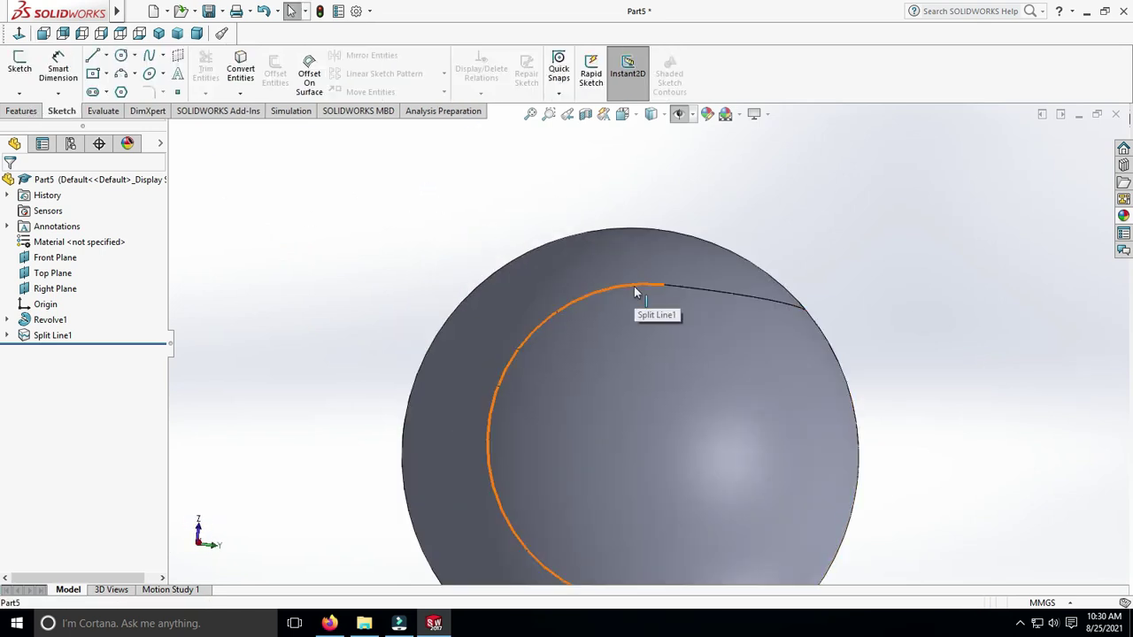
pyautogui.click(634, 292)
pyautogui.click(18, 92)
pyautogui.click(35, 128)
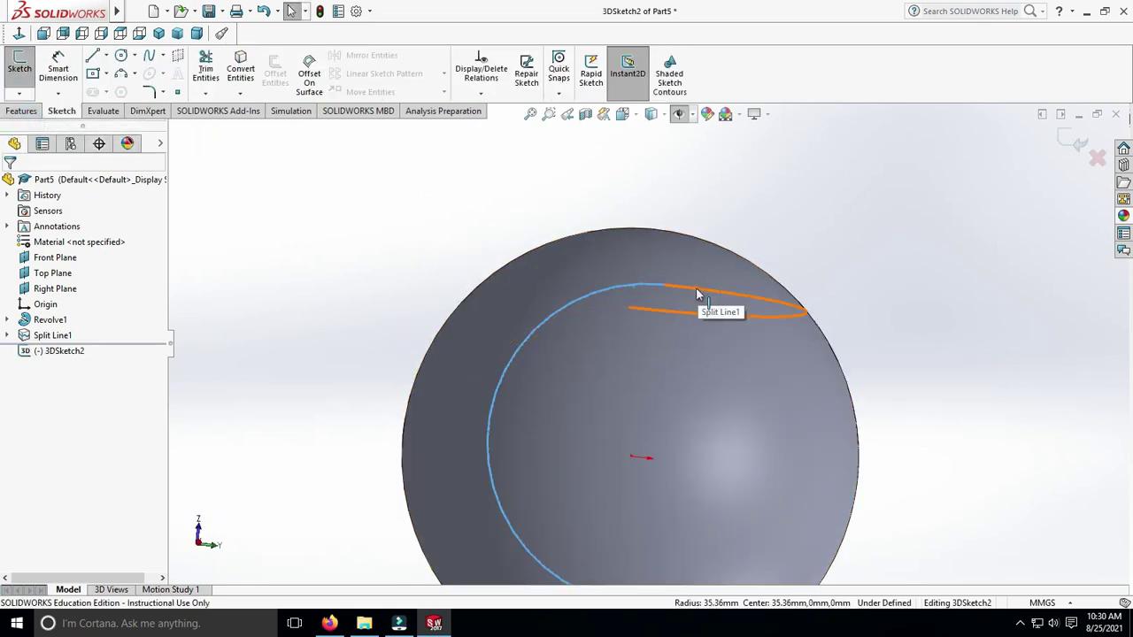
pyautogui.scroll(3, 697, 294)
pyautogui.moveTo(847, 395)
pyautogui.mouseDown(button='middle')
pyautogui.moveTo(637, 383)
pyautogui.moveTo(783, 243)
pyautogui.mouseUp(button='middle')
pyautogui.scroll(-3, 659, 389)
pyautogui.scroll(-2, 563, 453)
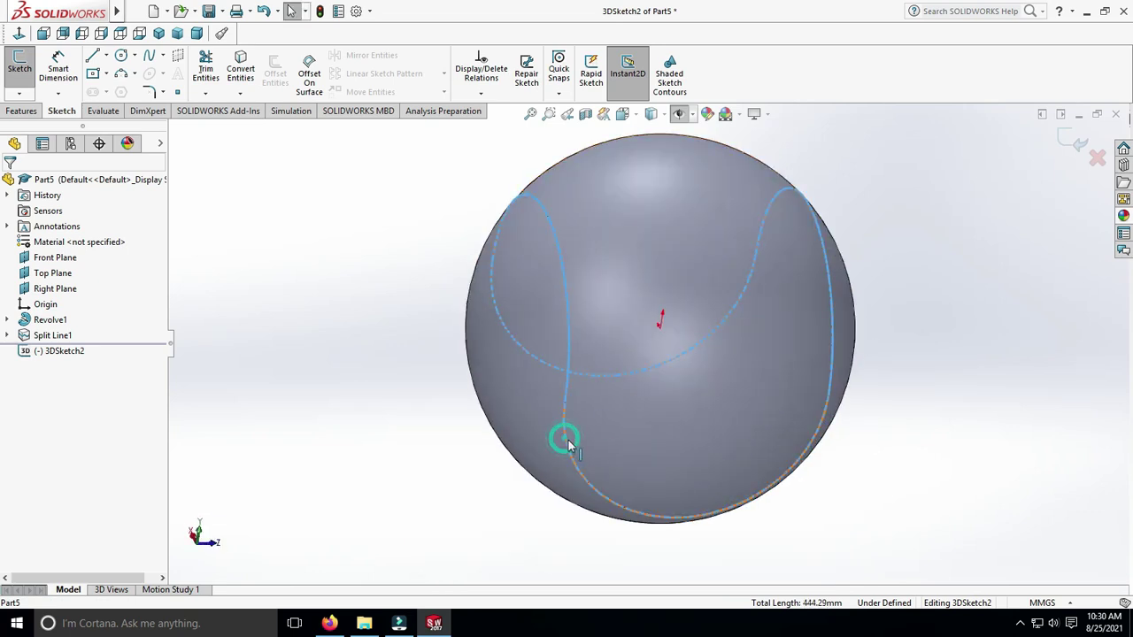
pyautogui.moveTo(1051, 427); pyautogui.dragTo(280, 146, button='middle')
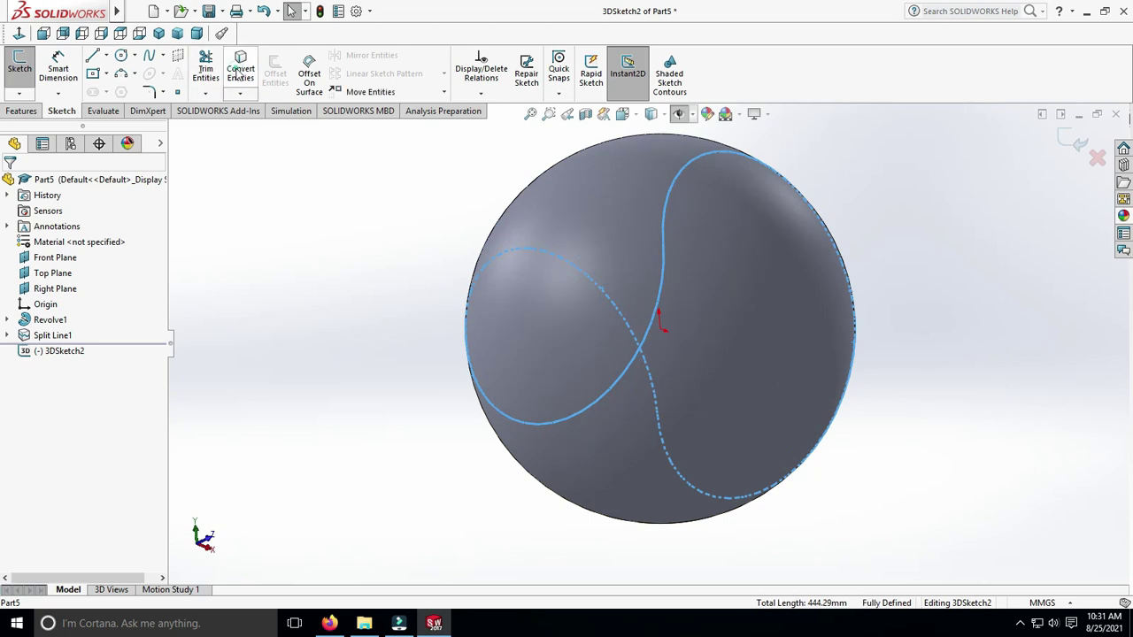
pyautogui.scroll(3, 336, 236)
pyautogui.moveTo(336, 235)
pyautogui.mouseDown(button='middle')
pyautogui.moveTo(956, 440)
pyautogui.moveTo(1115, 213)
pyautogui.moveTo(867, 314)
pyautogui.moveTo(978, 399)
pyautogui.mouseUp(button='middle')
pyautogui.scroll(-1, 868, 314)
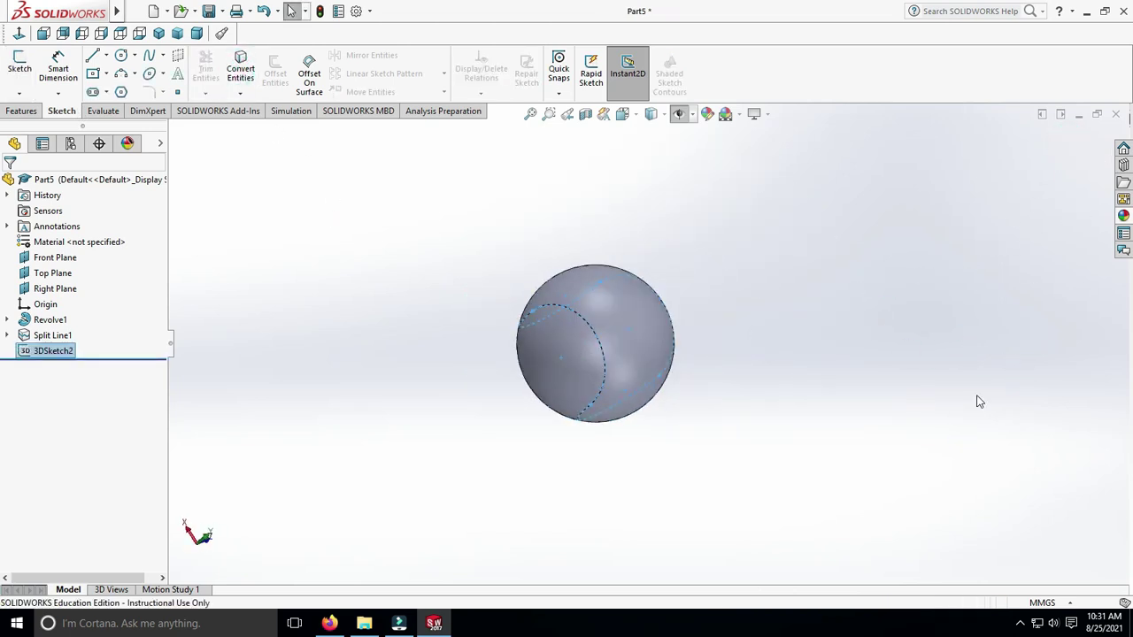
pyautogui.scroll(-3, 842, 233)
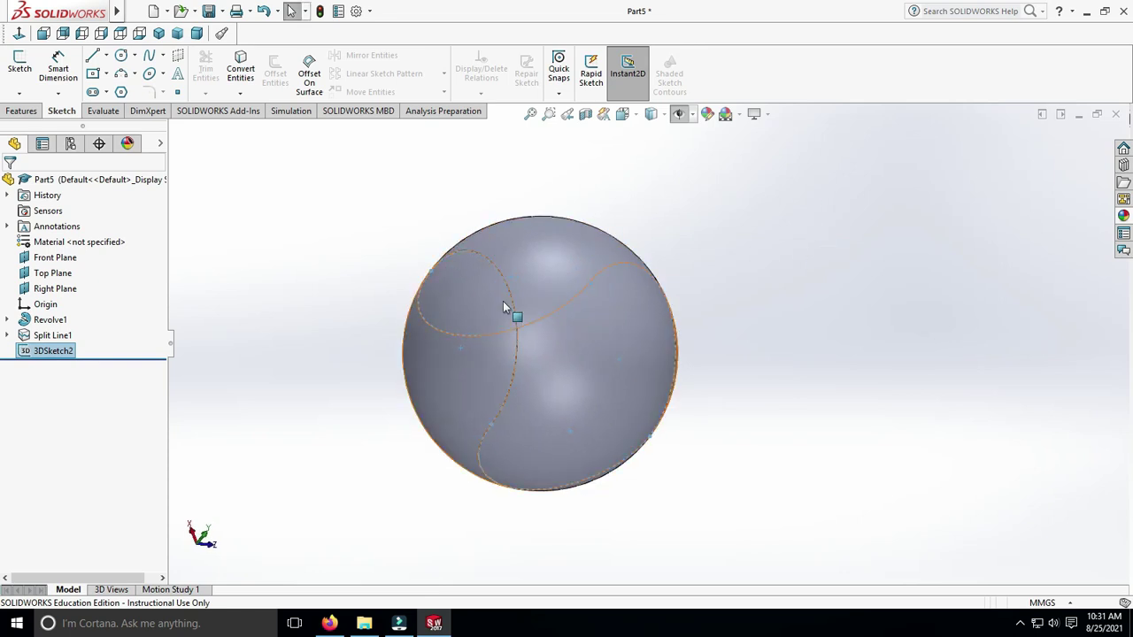
# - Sketch a 4.5 diameter circle at the seam's end as the groove profile
pyautogui.click(511, 304)
pyautogui.click(19, 67)
pyautogui.click(120, 55)
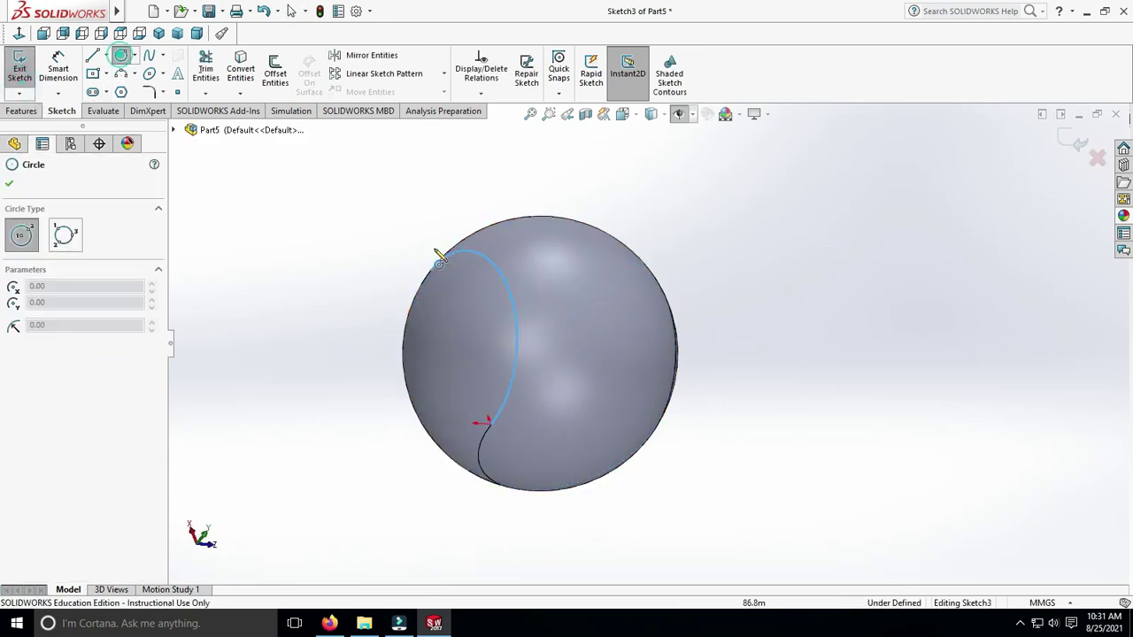
pyautogui.moveTo(489, 425); pyautogui.dragTo(501, 430)
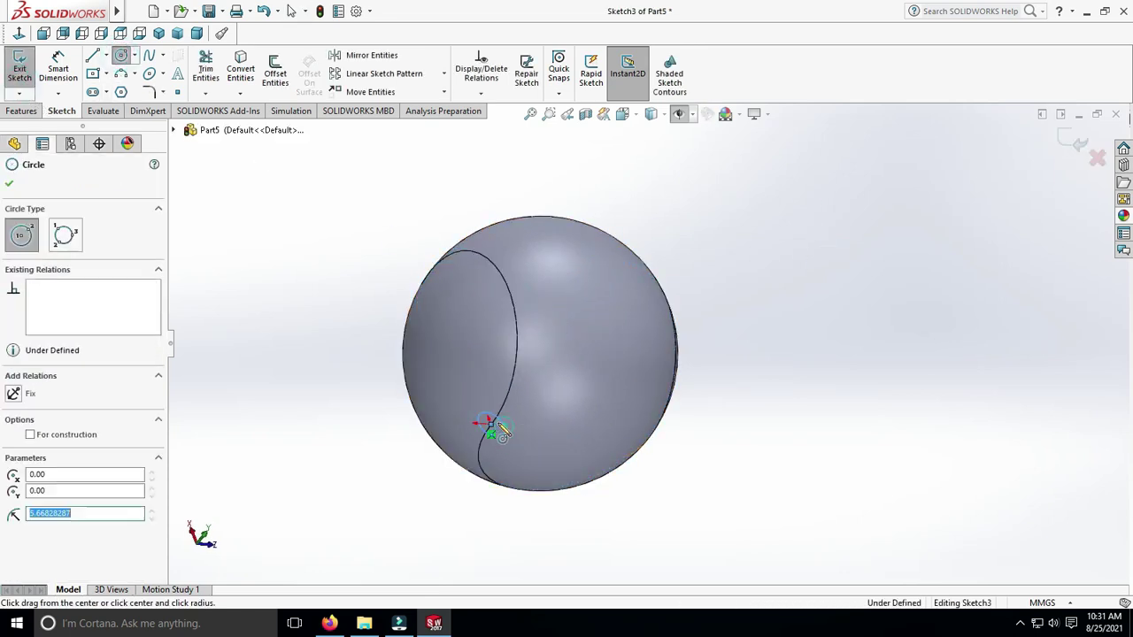
pyautogui.click(58, 70)
pyautogui.click(501, 430)
pyautogui.click(538, 421)
pyautogui.write('4.')
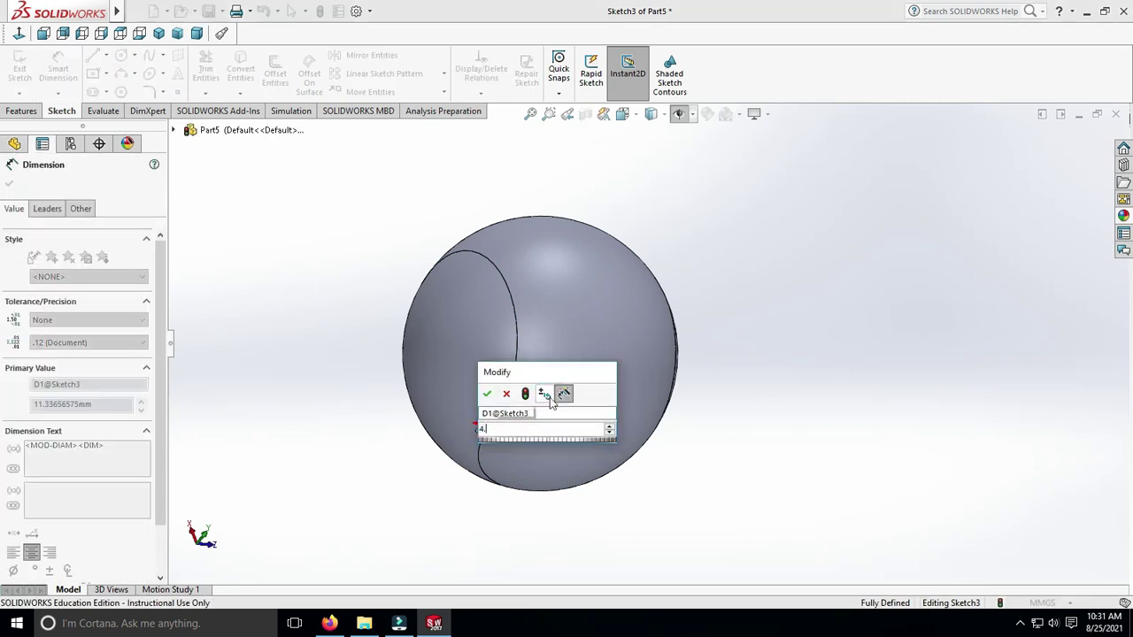
pyautogui.write('5')
pyautogui.press('Return')
pyautogui.press('Escape')
# - Swept-cut the circle profile along the 3D seam sketch to groove the sphere
pyautogui.click(20, 71)
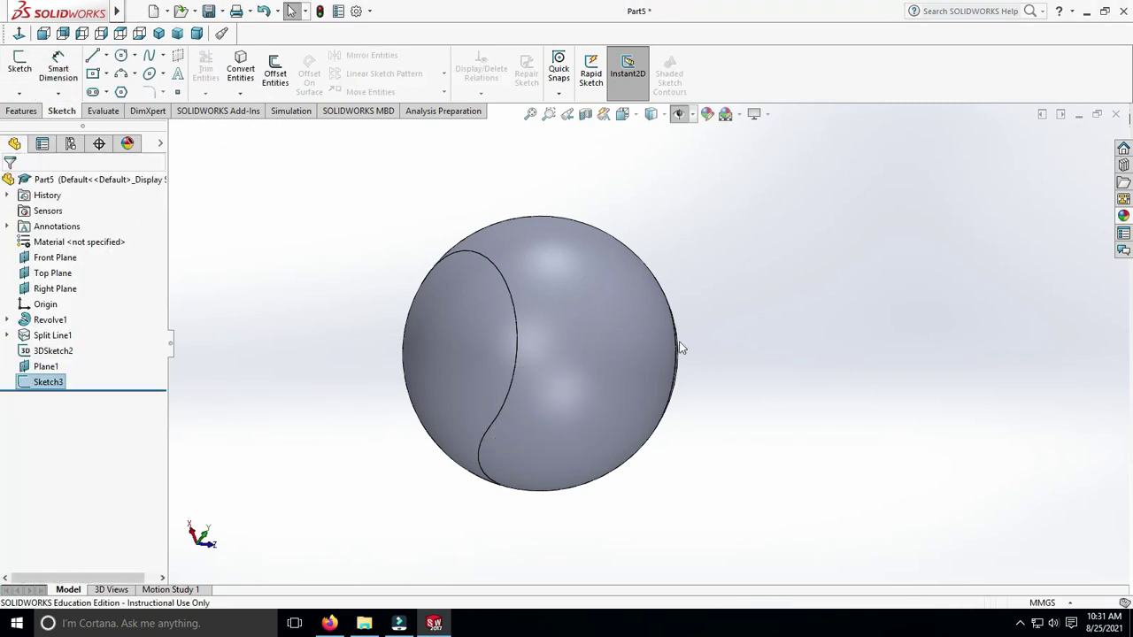
pyautogui.click(37, 386)
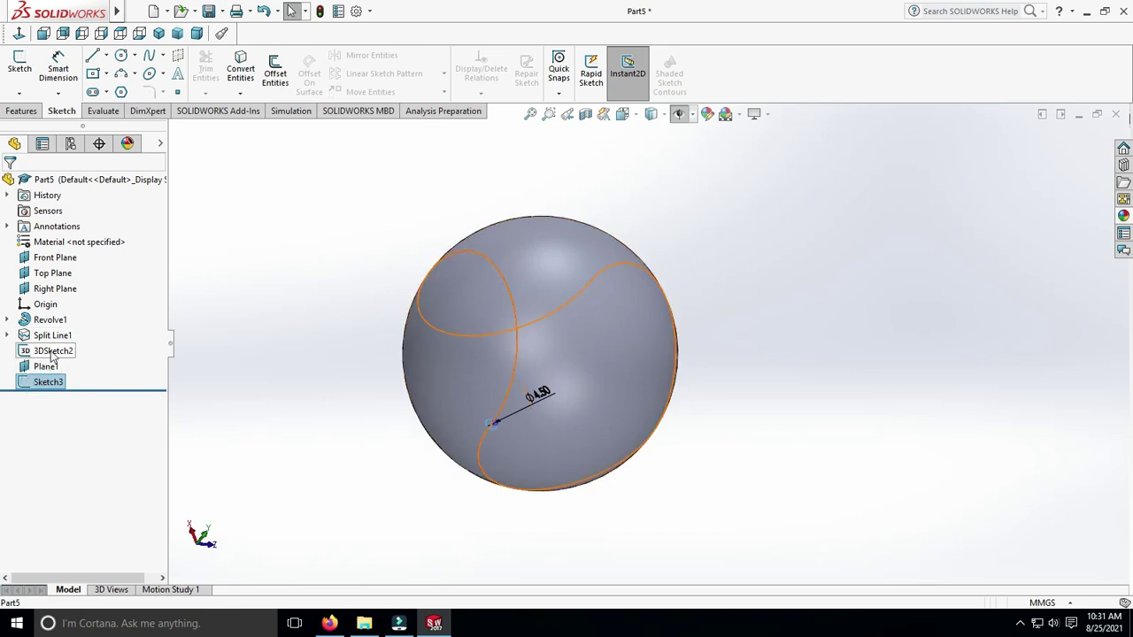
pyautogui.click(21, 112)
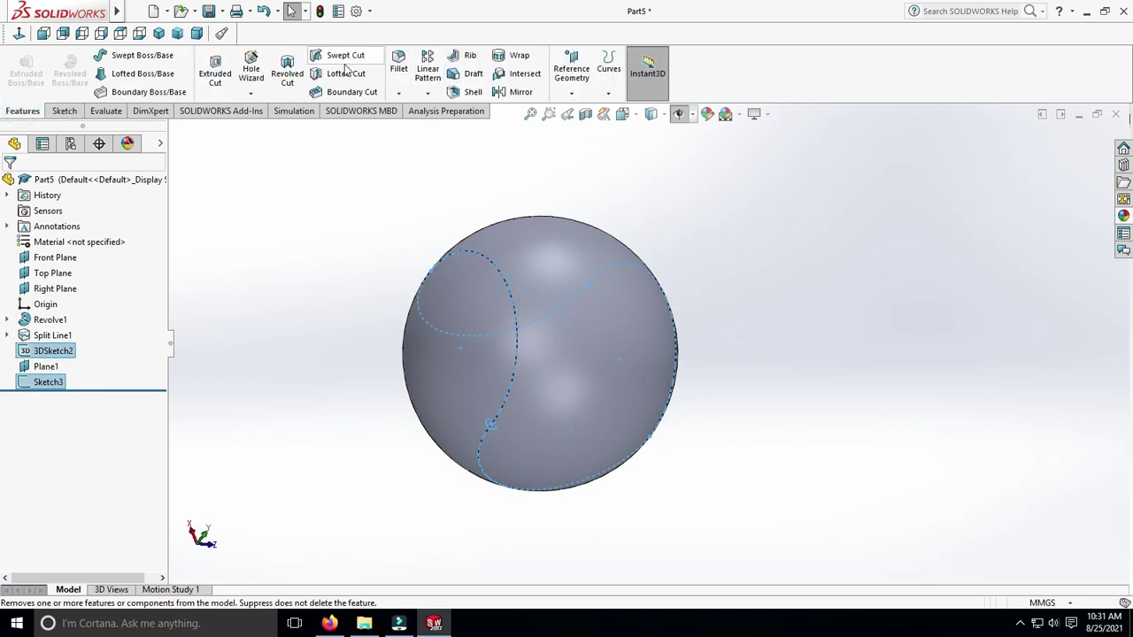
pyautogui.click(345, 57)
pyautogui.scroll(3, 654, 343)
pyautogui.moveTo(655, 343); pyautogui.dragTo(823, 416, button='middle')
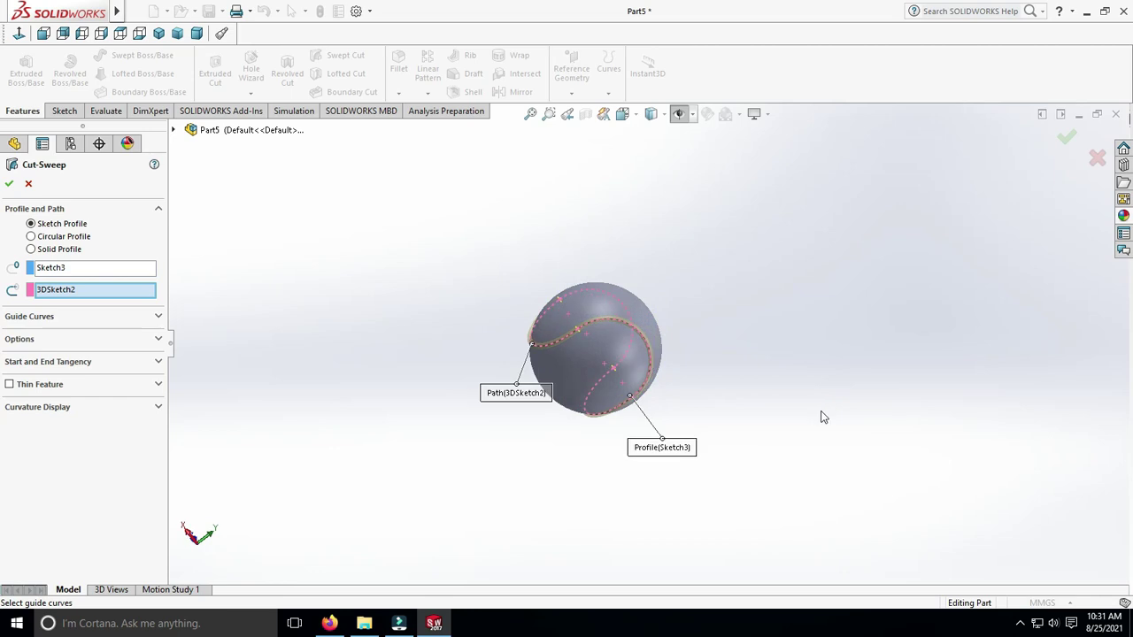
pyautogui.click(9, 184)
pyautogui.scroll(-3, 420, 273)
pyautogui.moveTo(619, 316)
pyautogui.mouseDown(button='middle')
pyautogui.moveTo(1027, 405)
pyautogui.moveTo(771, 269)
pyautogui.moveTo(945, 457)
pyautogui.mouseUp(button='middle')
pyautogui.scroll(3, 1027, 404)
# - Apply the Cloth burlap appearance to the whole ball and colour it red
pyautogui.click(725, 113)
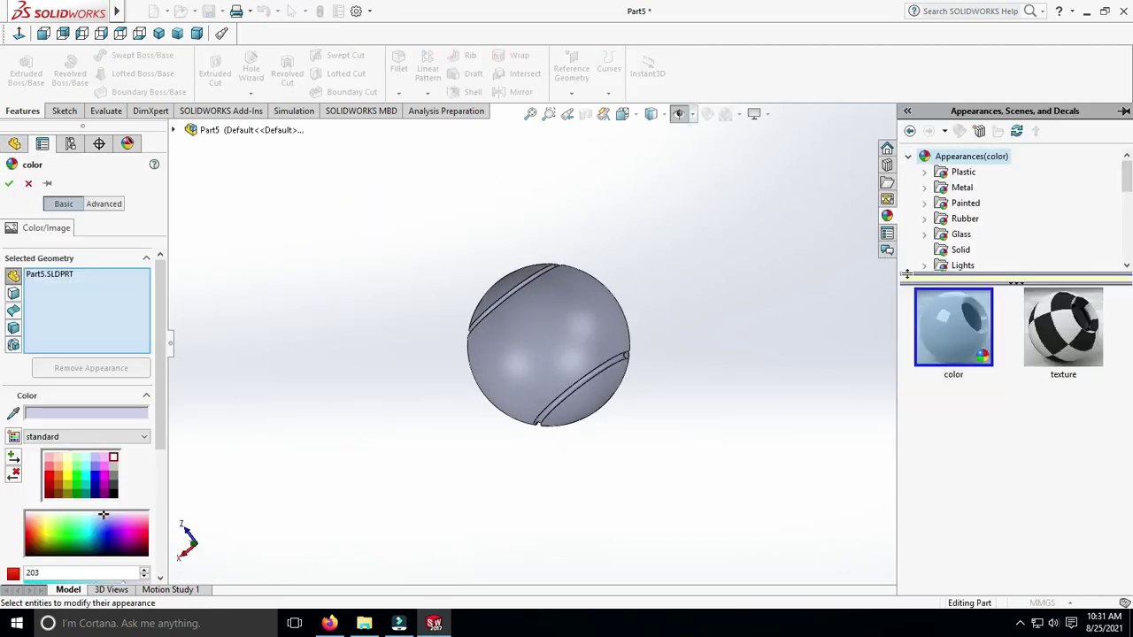
pyautogui.scroll(-2, 973, 260)
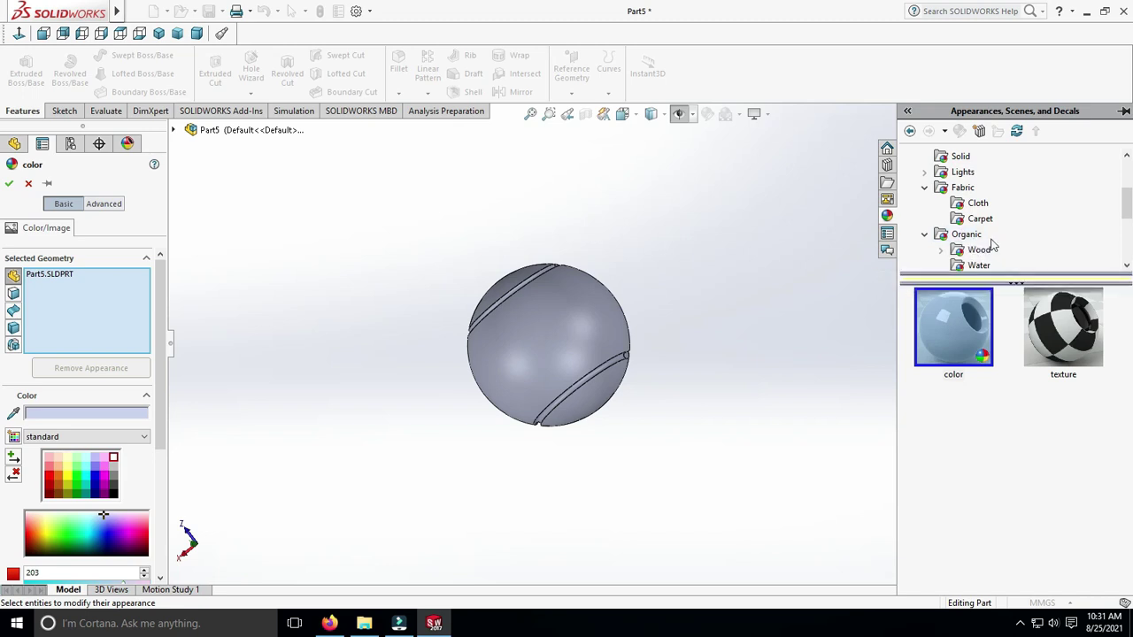
pyautogui.click(977, 203)
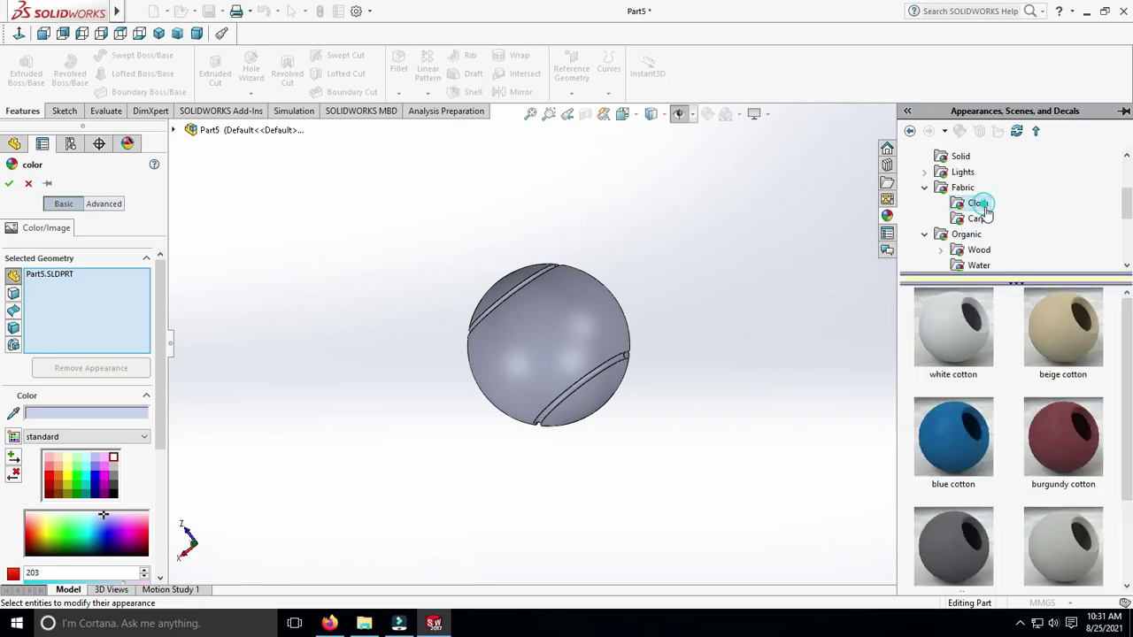
pyautogui.scroll(-2, 1018, 443)
pyautogui.click(952, 542)
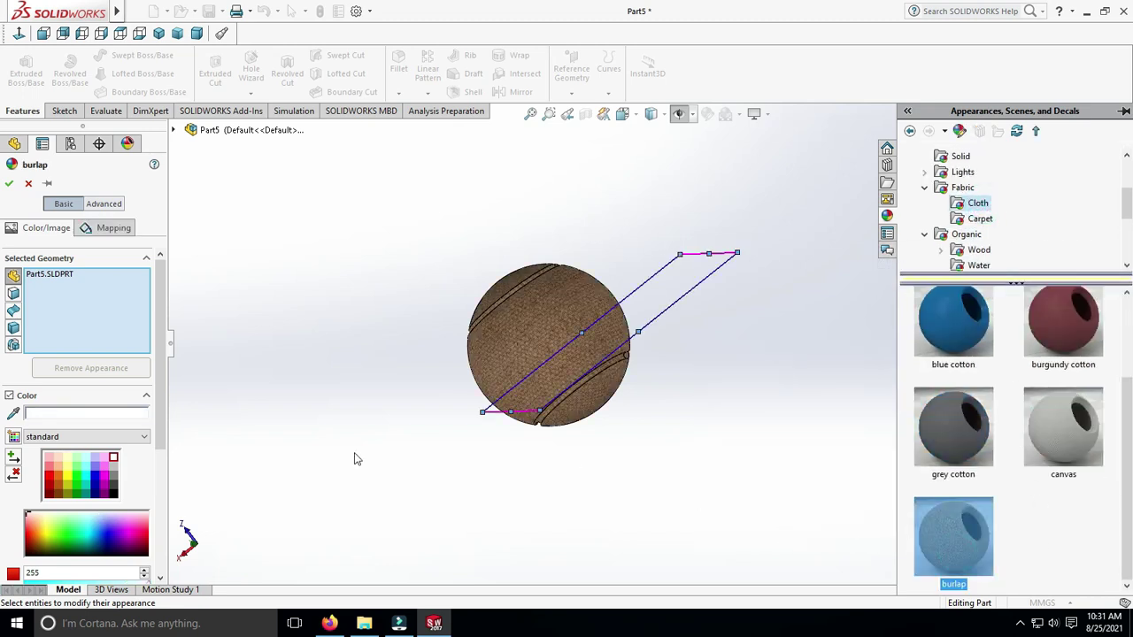
pyautogui.click(51, 481)
pyautogui.scroll(-5, 572, 361)
pyautogui.moveTo(645, 362)
pyautogui.mouseDown(button='middle')
pyautogui.moveTo(777, 348)
pyautogui.moveTo(735, 324)
pyautogui.mouseUp(button='middle')
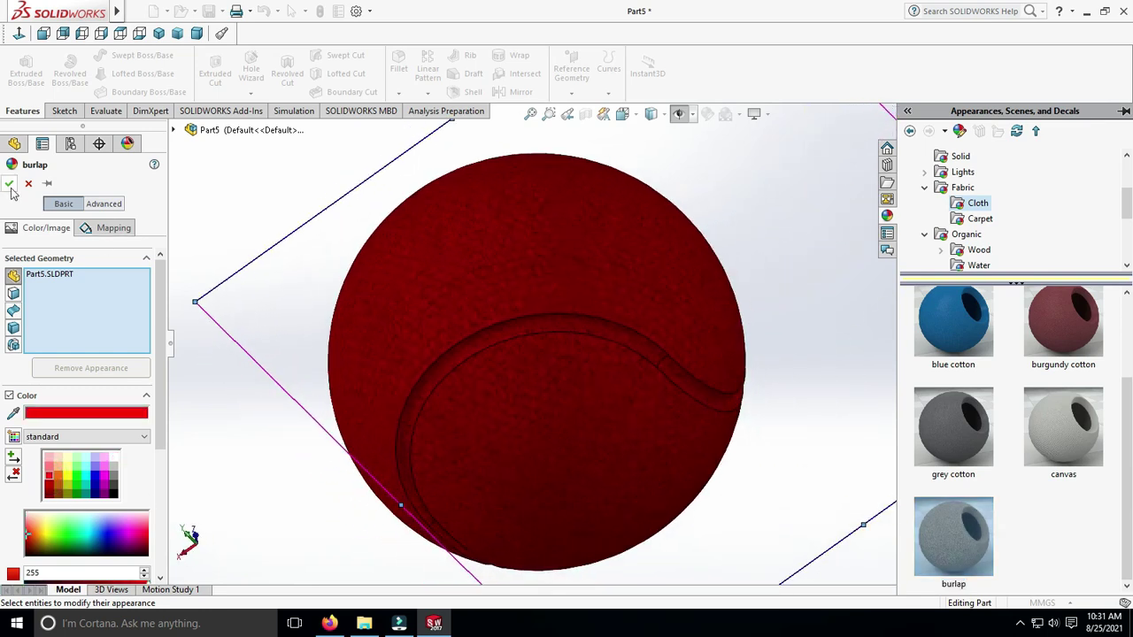
pyautogui.press('Return')
pyautogui.scroll(-5, 620, 336)
# - Give the swept seam groove a contrasting grey appearance
pyautogui.scroll(-5, 596, 354)
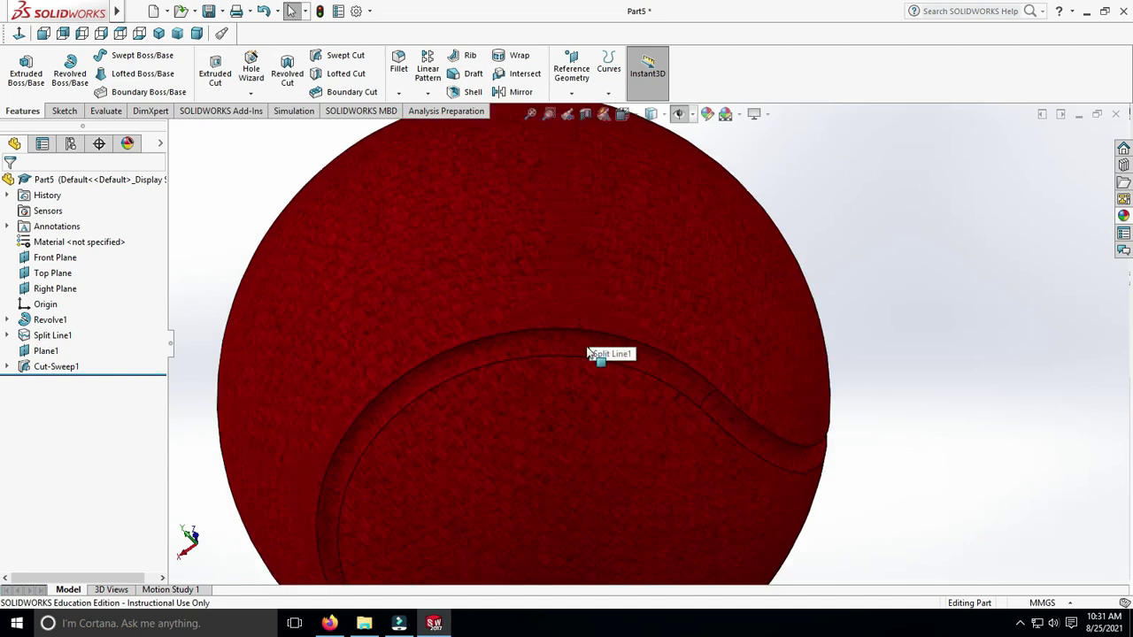
pyautogui.click(596, 354)
pyautogui.scroll(7, 619, 372)
pyautogui.scroll(-3, 693, 392)
pyautogui.scroll(3, 693, 392)
pyautogui.moveTo(770, 423); pyautogui.dragTo(620, 354, button='middle')
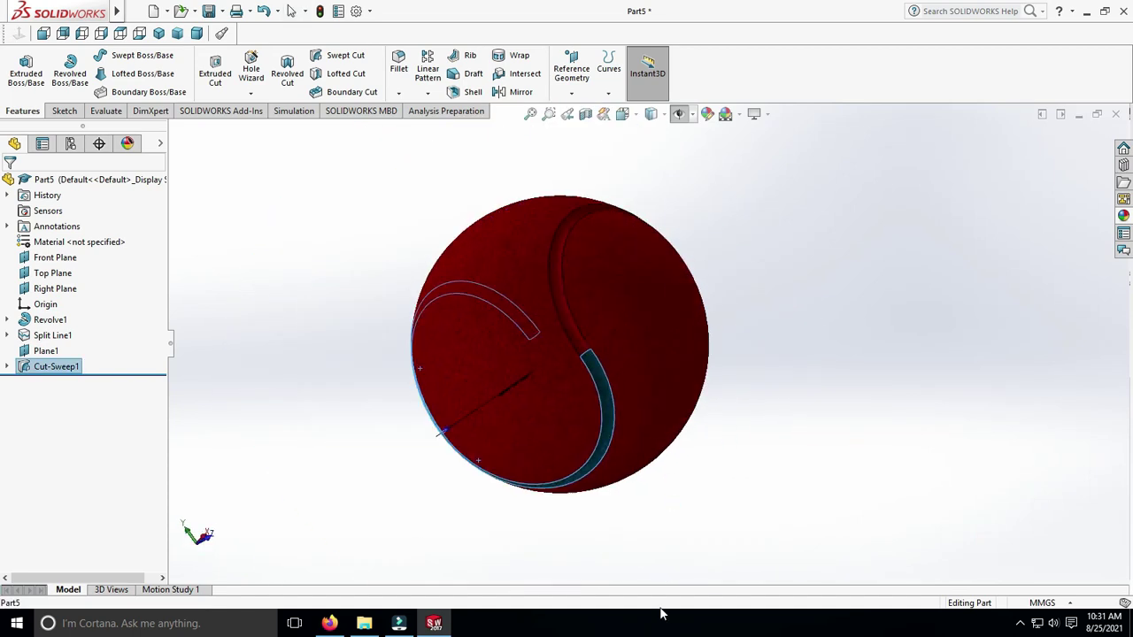
pyautogui.scroll(-3, 580, 336)
pyautogui.scroll(3, 568, 345)
pyautogui.moveTo(771, 455); pyautogui.dragTo(711, 397, button='middle')
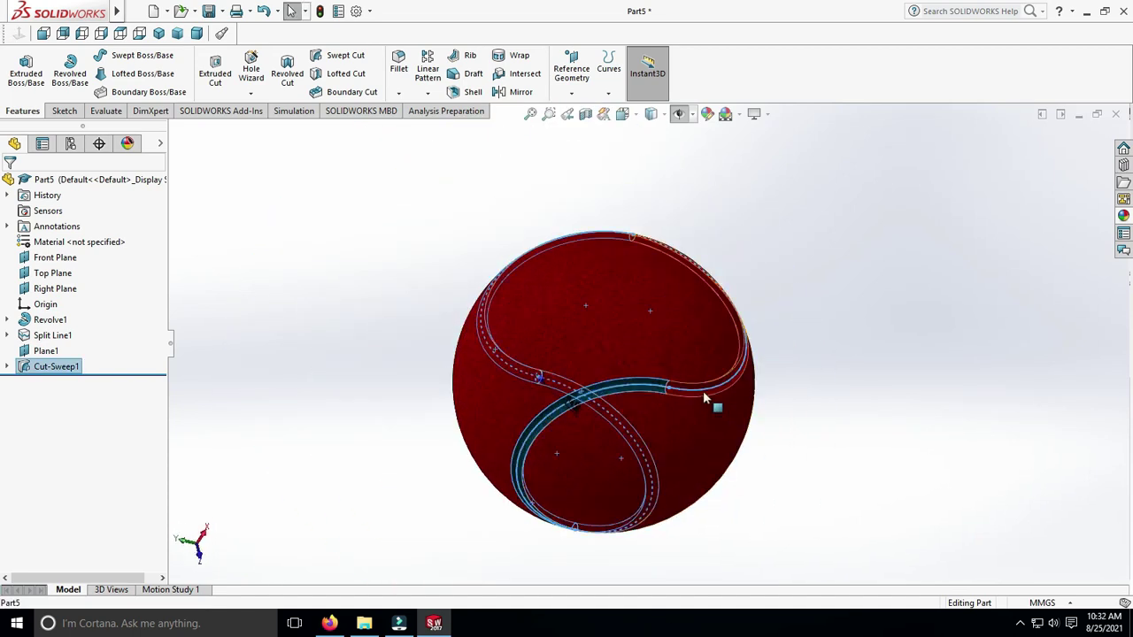
pyautogui.scroll(-5, 708, 397)
pyautogui.click(707, 114)
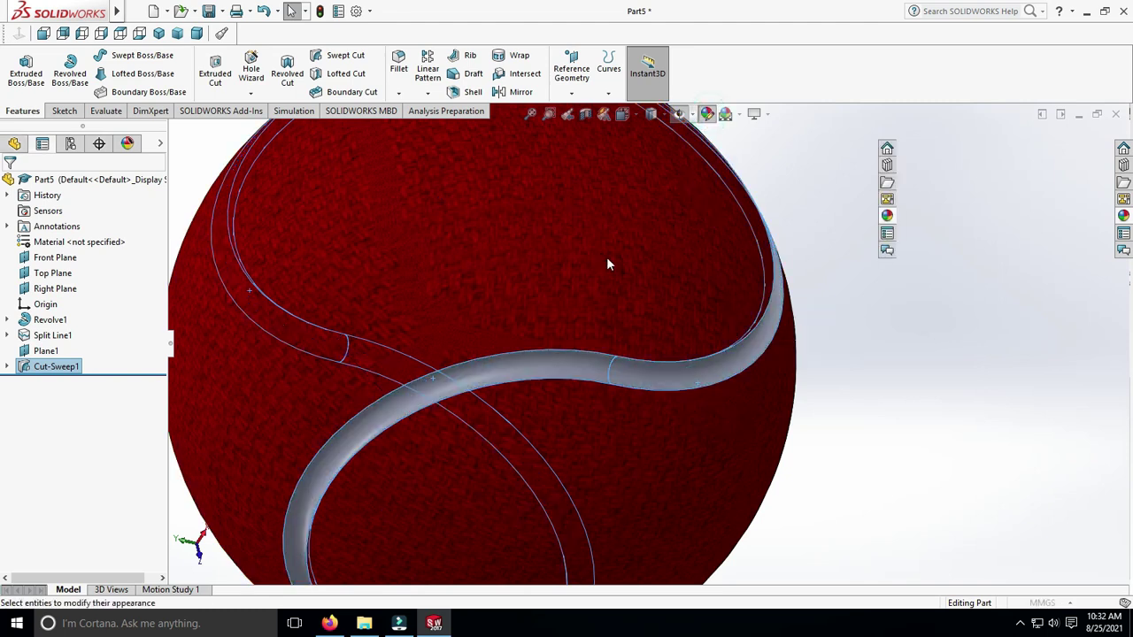
pyautogui.click(9, 183)
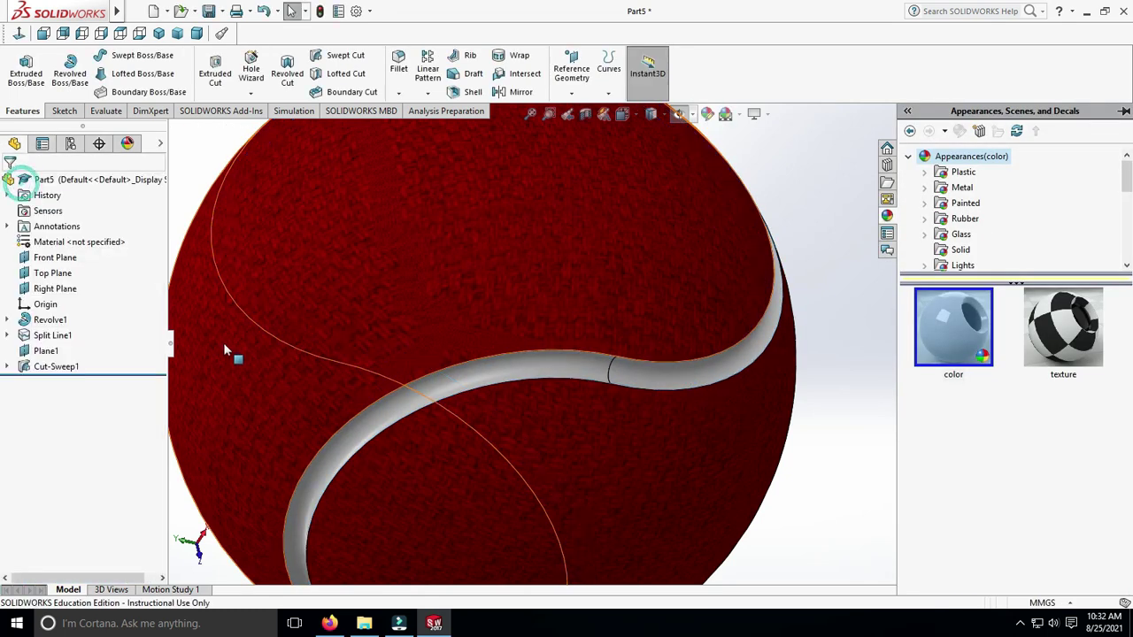
pyautogui.scroll(5, 776, 399)
pyautogui.moveTo(776, 399)
pyautogui.mouseDown(button='middle')
pyautogui.moveTo(291, 366)
pyautogui.moveTo(707, 185)
pyautogui.mouseUp(button='middle')
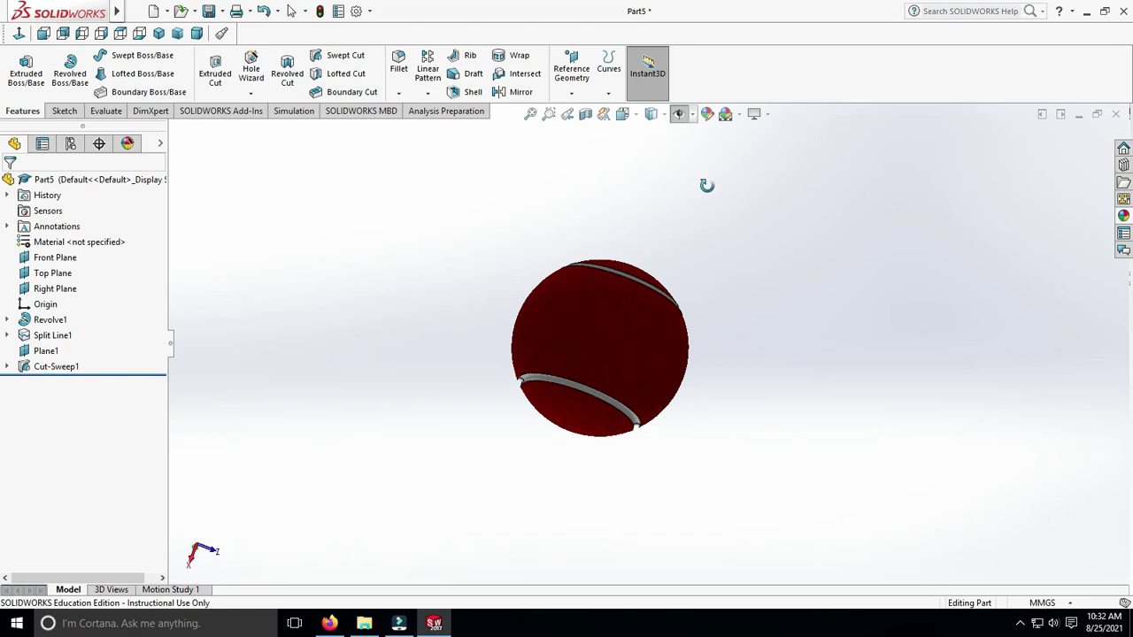
# - Set the scene to a Plain White background
pyautogui.click(733, 115)
pyautogui.click(748, 149)
pyautogui.scroll(-3, 824, 303)
pyautogui.scroll(-3, 865, 353)
pyautogui.scroll(3, 865, 353)
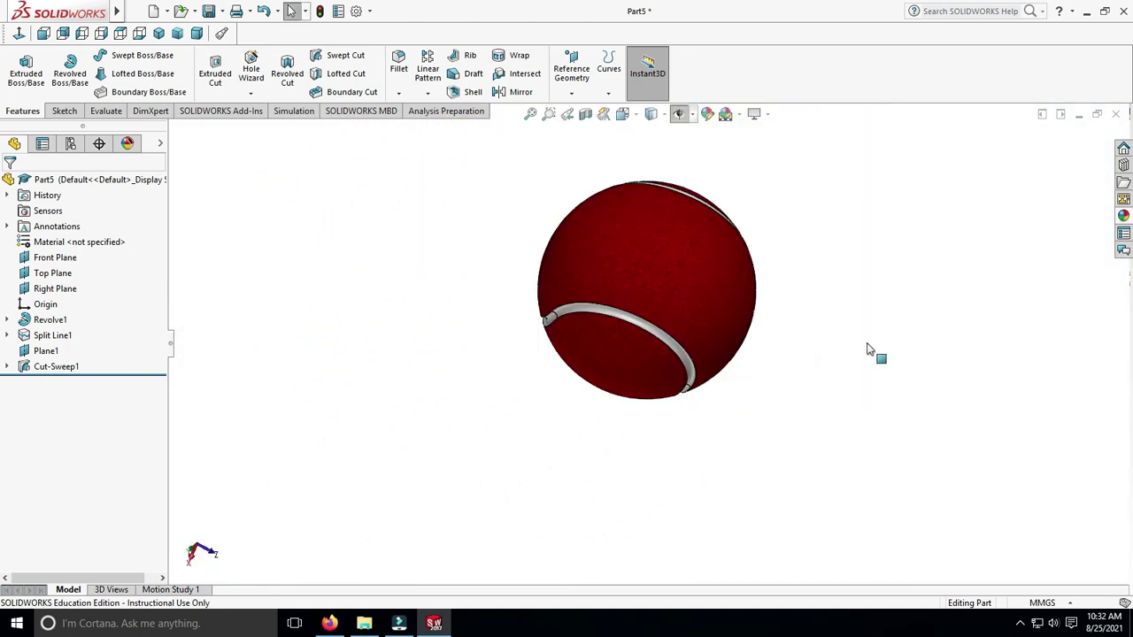
# - Show the reference planes and switch to the isometric view
pyautogui.click(679, 114)
pyautogui.scroll(2, 813, 313)
pyautogui.hotkey('ctrl', '7')
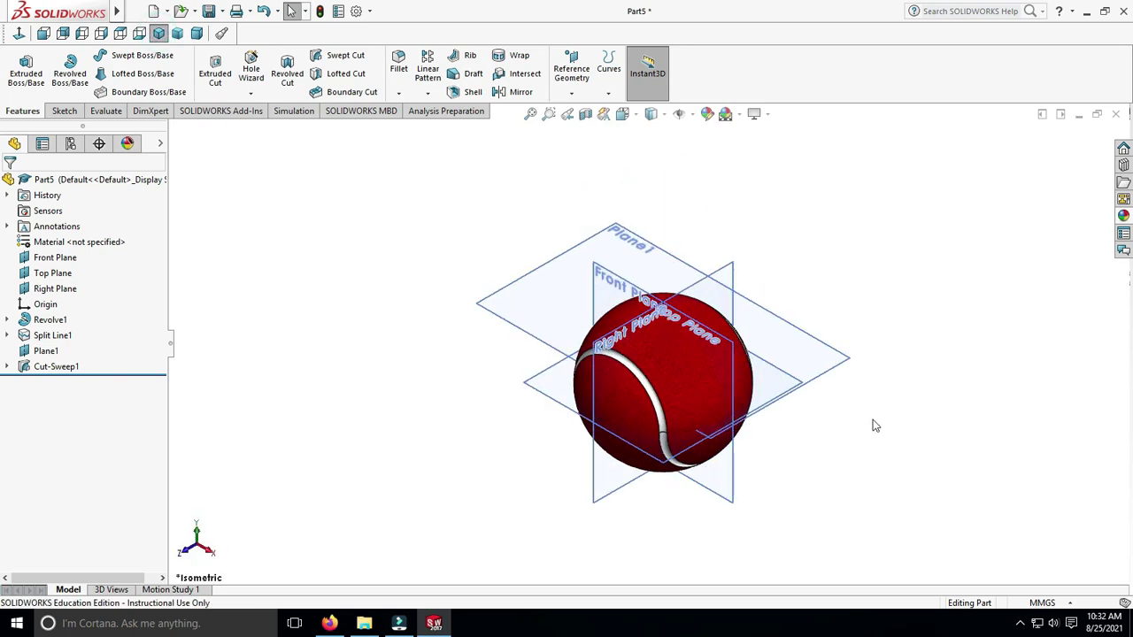
# - Start a sketch on the Right Plane, viewed face-on, and begin a sketch text
pyautogui.click(603, 494)
pyautogui.click(64, 111)
pyautogui.click(19, 71)
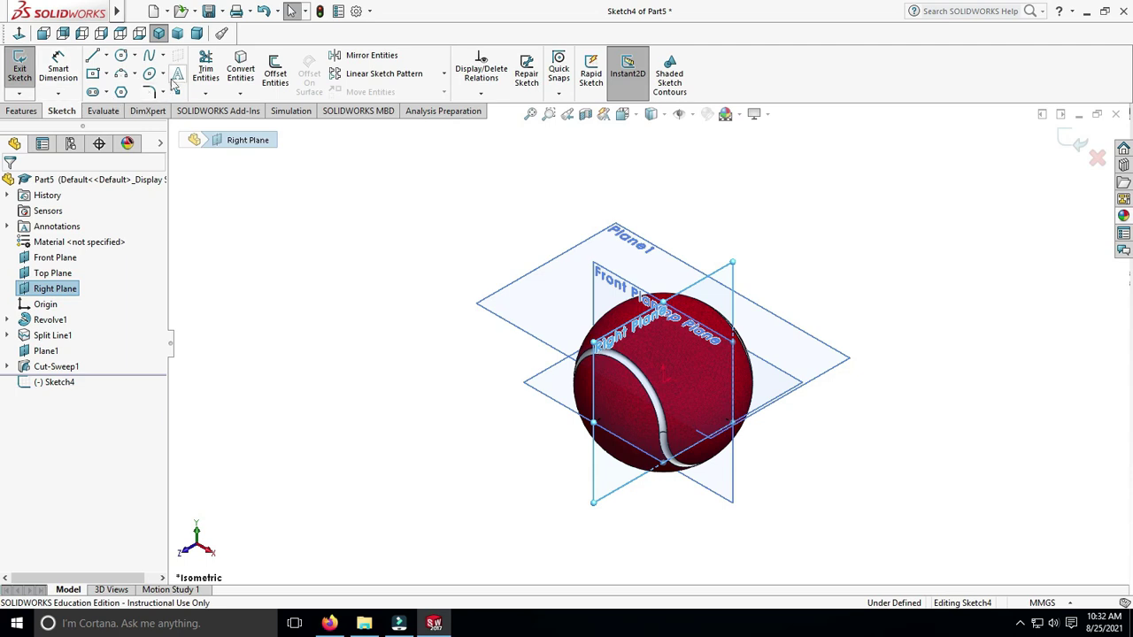
pyautogui.click(177, 78)
pyautogui.click(20, 34)
# - Enter the text 'CAD MONKEYS' and switch its font to Century Gothic
pyautogui.click(68, 298)
pyautogui.write('ca')
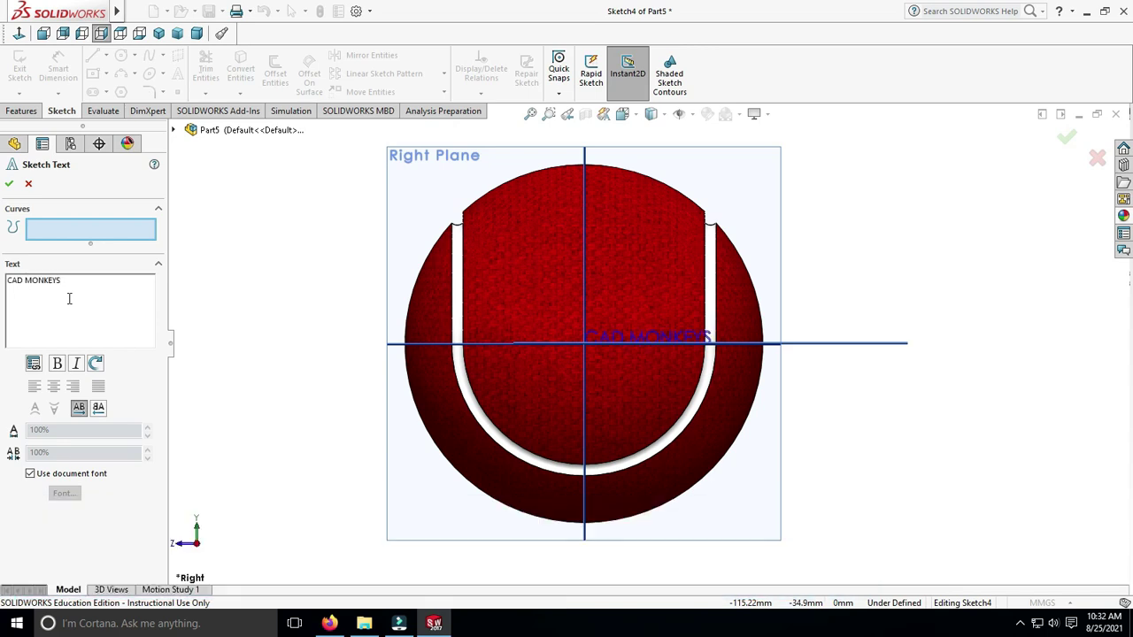
pyautogui.click(31, 474)
pyautogui.click(63, 493)
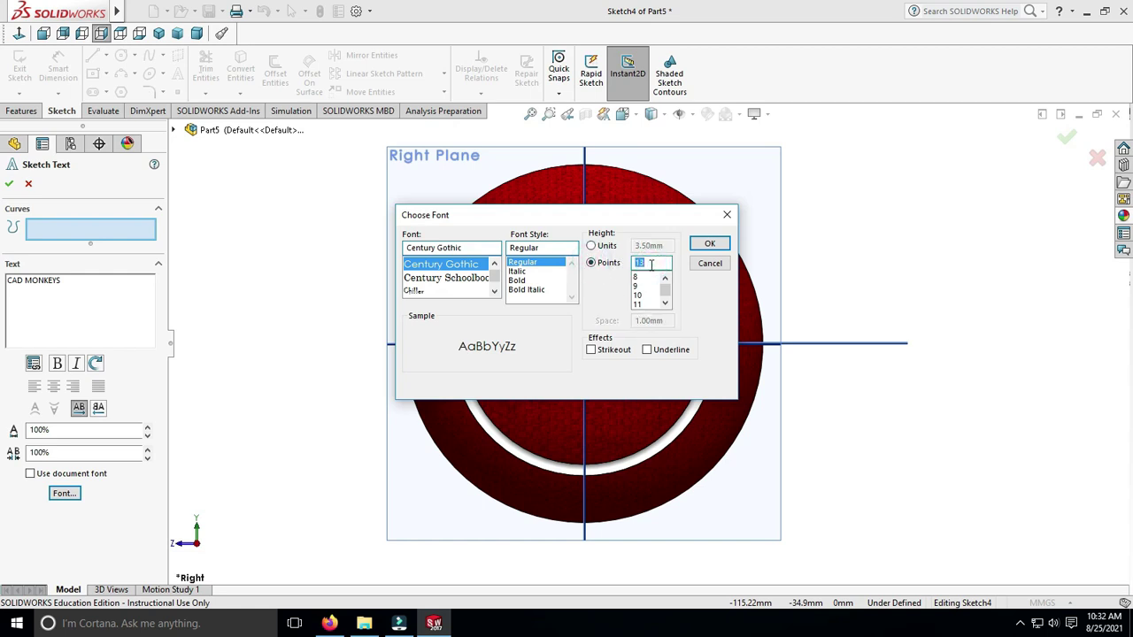
pyautogui.press('Return')
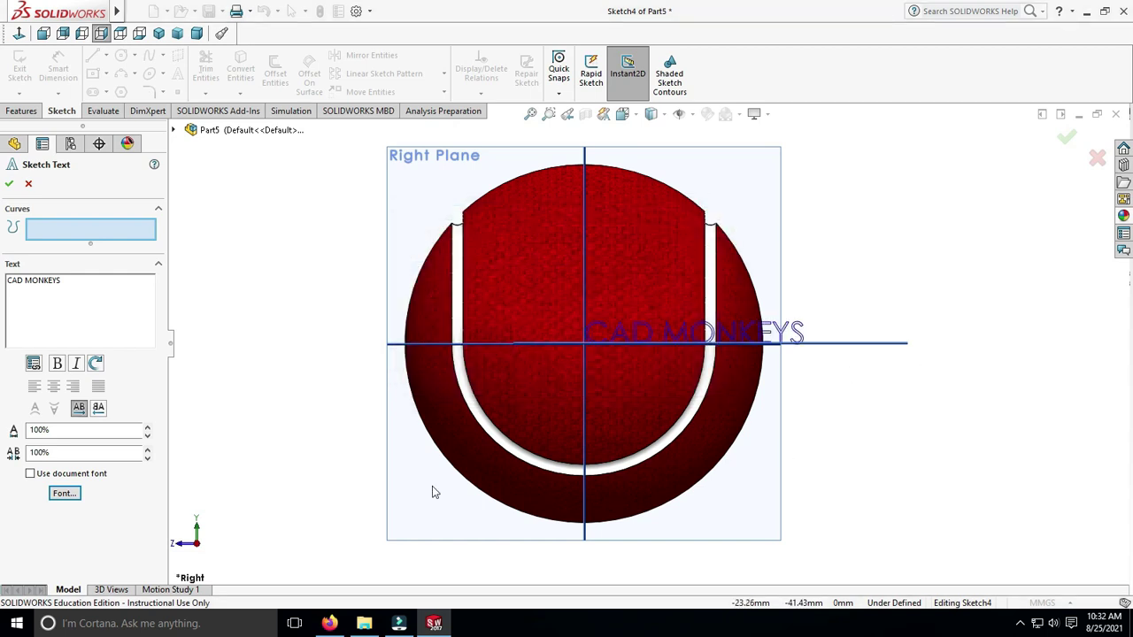
# - Set 110% letter spacing and centre CAD MONKEYS on the vertical centreline
pyautogui.click(148, 449)
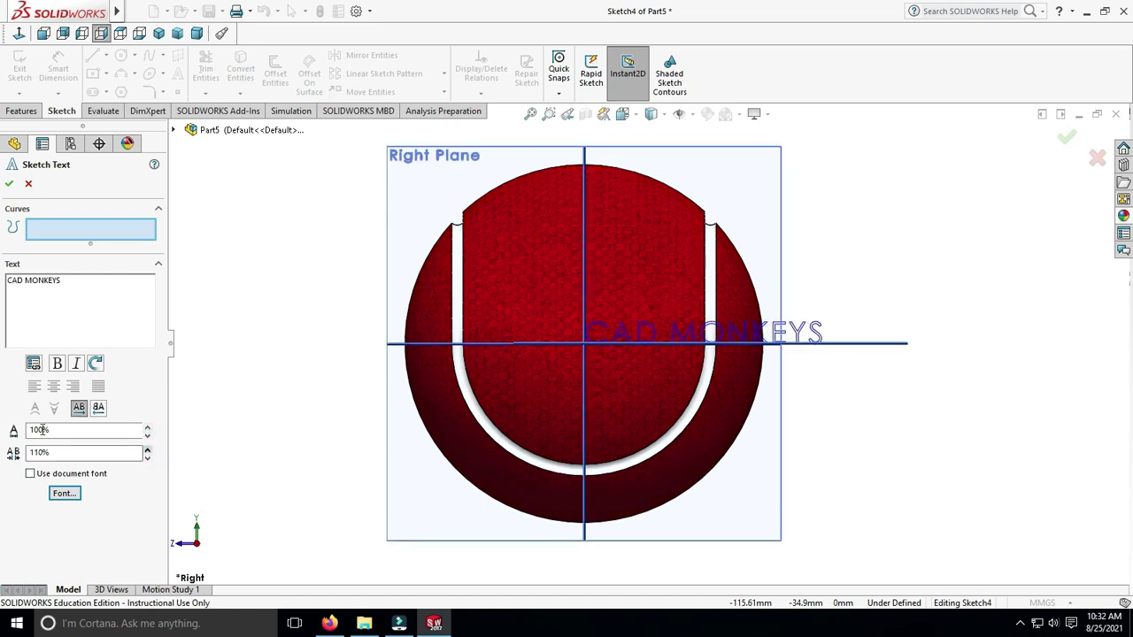
pyautogui.click(9, 184)
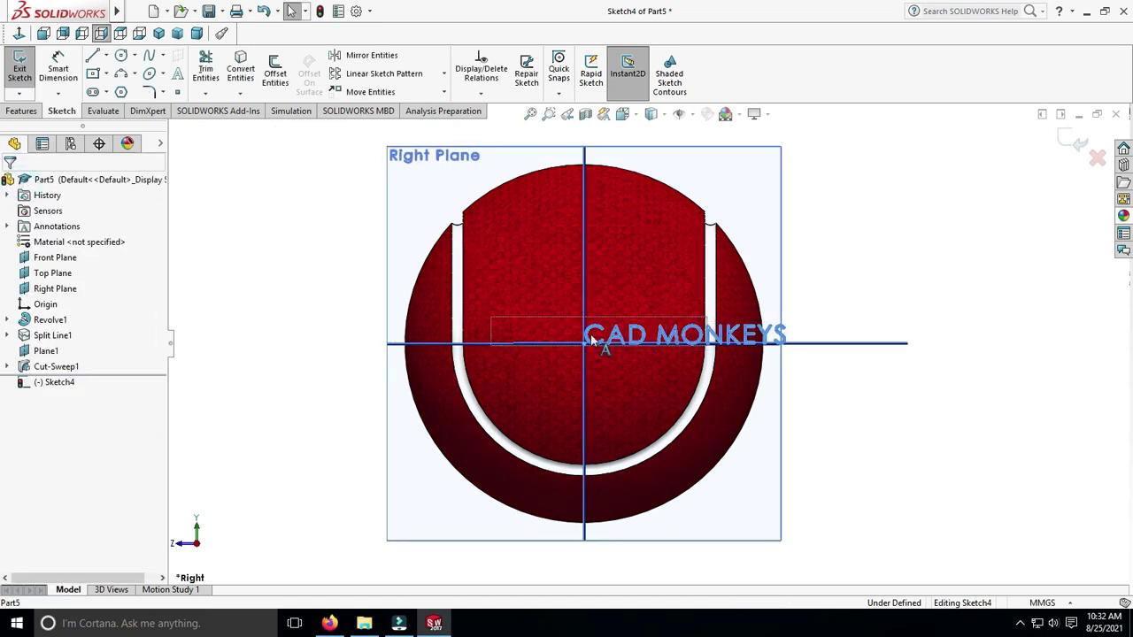
pyautogui.moveTo(584, 335); pyautogui.dragTo(581, 333)
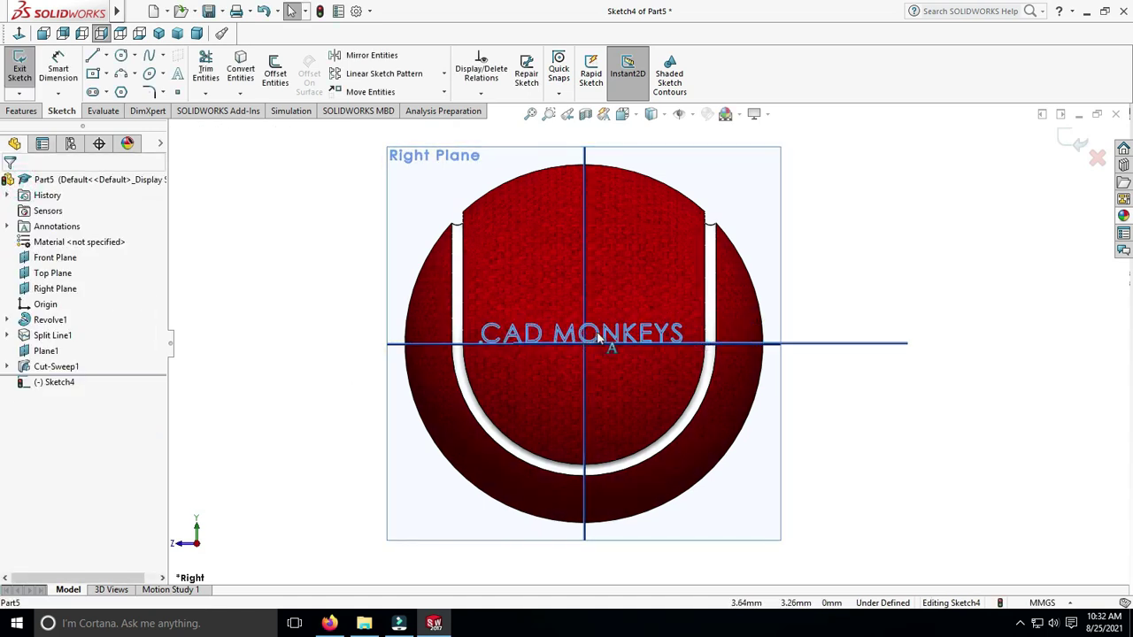
# - Wrap Sketch4 0.10mm onto the ball face inside the seam's U, then select Wrap1
pyautogui.click(1064, 141)
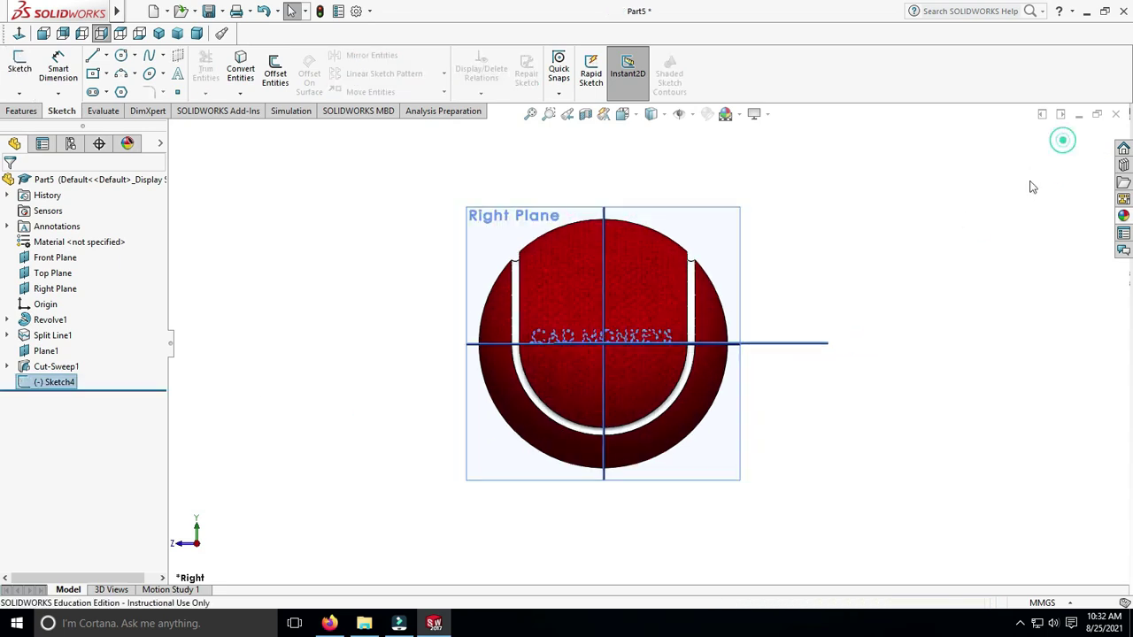
pyautogui.click(25, 114)
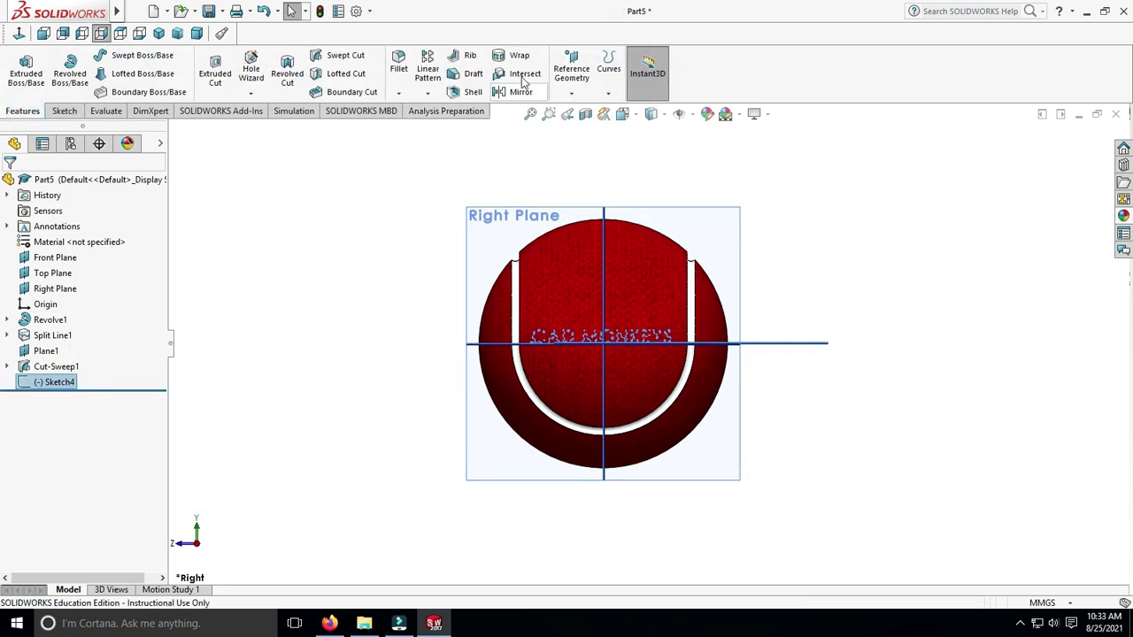
pyautogui.click(518, 63)
pyautogui.click(627, 393)
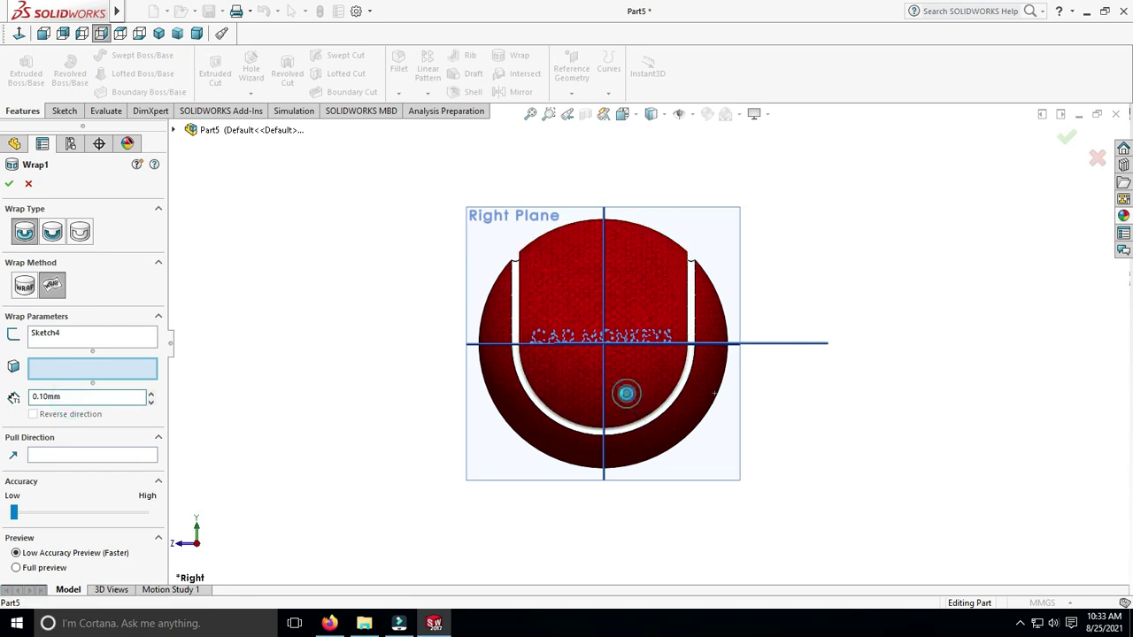
pyautogui.rightClick(321, 329)
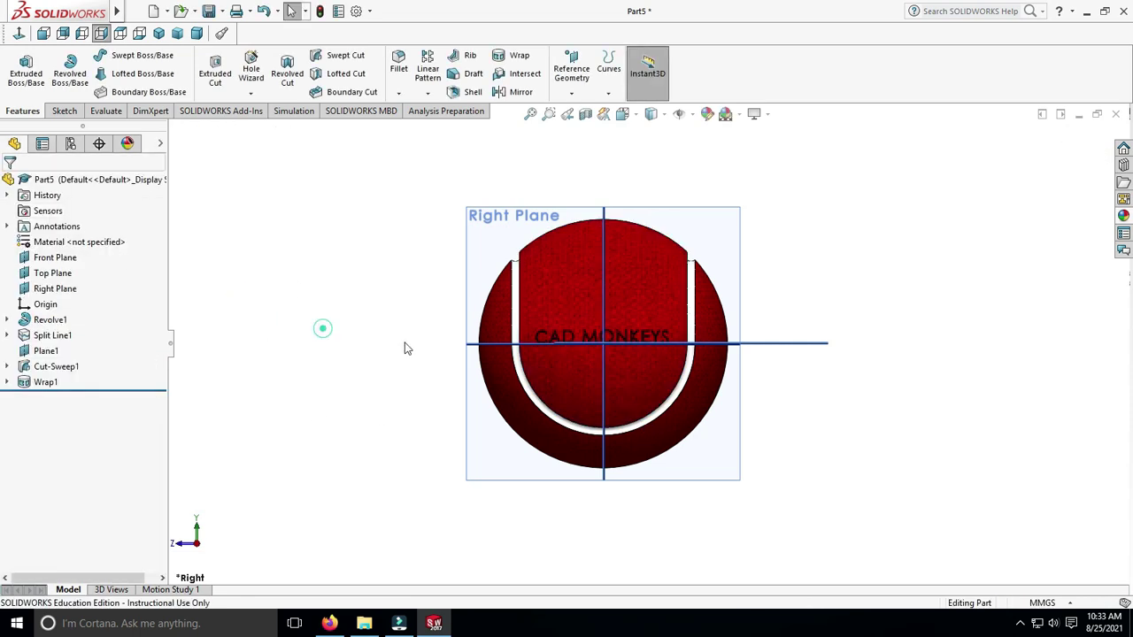
pyautogui.click(53, 383)
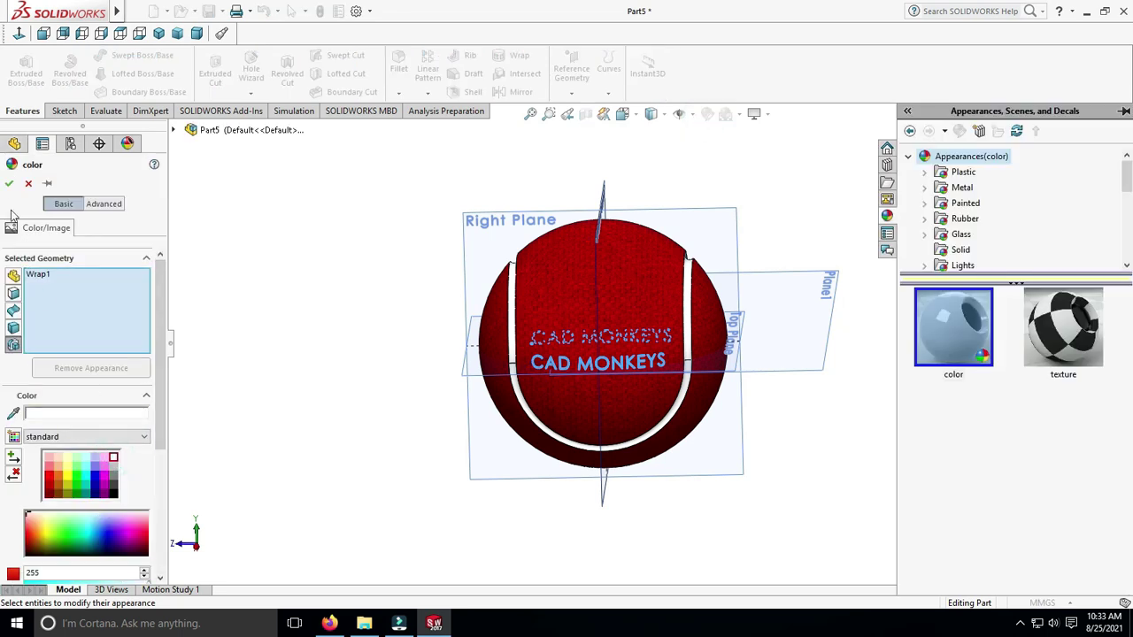
# - Colour the lettering white, hide planes and sketches, and return to isometric view
pyautogui.click(9, 183)
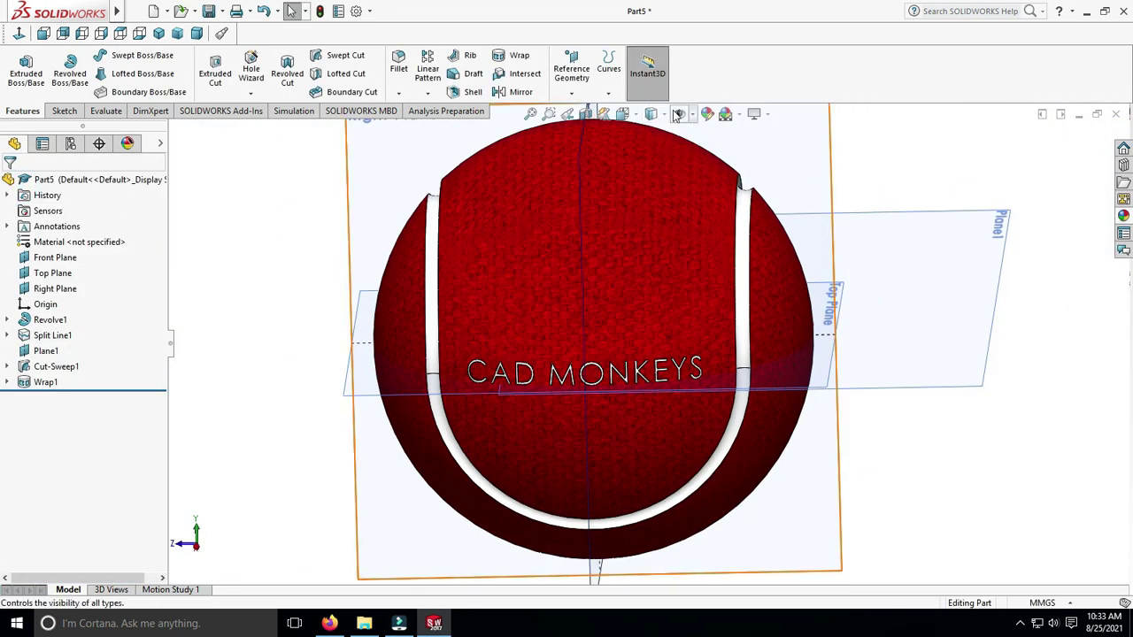
pyautogui.click(677, 115)
pyautogui.moveTo(719, 488); pyautogui.dragTo(867, 324, button='middle')
pyautogui.scroll(-3, 631, 334)
pyautogui.scroll(-2, 675, 347)
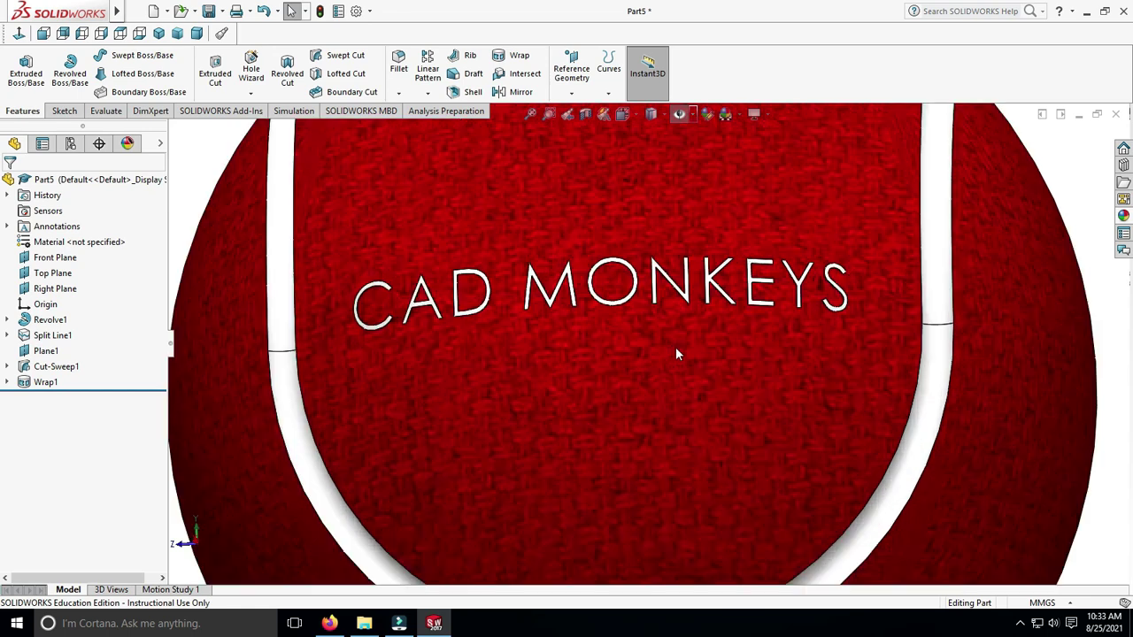
pyautogui.scroll(5, 675, 354)
pyautogui.moveTo(687, 354)
pyautogui.mouseDown(button='middle')
pyautogui.moveTo(458, 422)
pyautogui.moveTo(776, 212)
pyautogui.moveTo(620, 222)
pyautogui.mouseUp(button='middle')
pyautogui.click(158, 33)
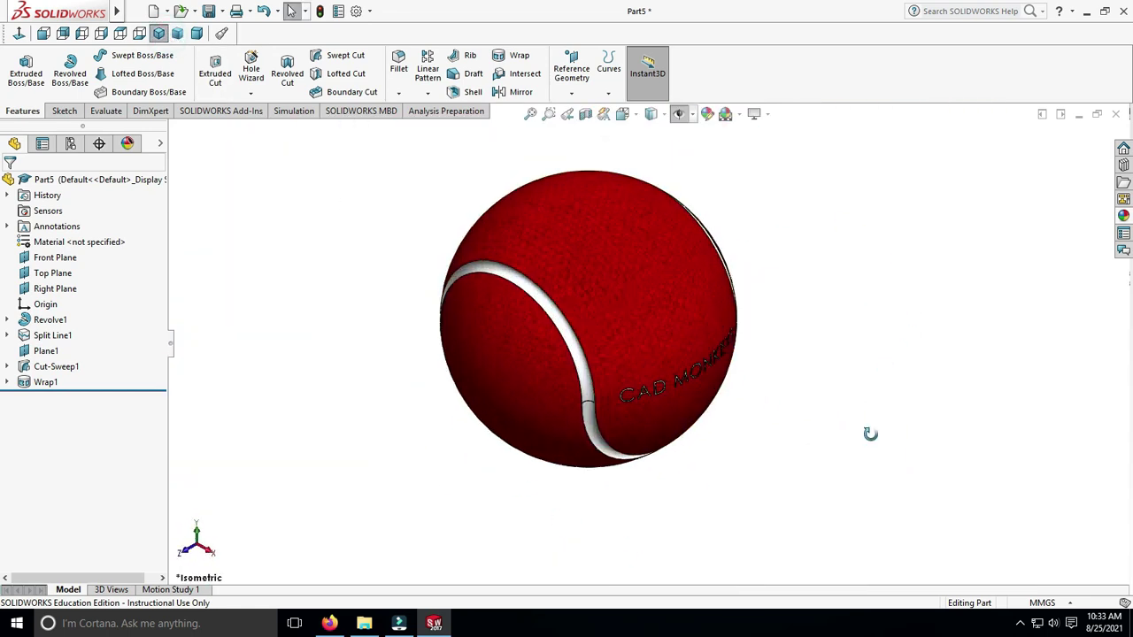
# - Build a Rotate model animation in Motion Study 1 with the Animation Wizard and play it
pyautogui.moveTo(881, 448); pyautogui.dragTo(847, 425, button='middle')
pyautogui.scroll(-3, 693, 264)
pyautogui.scroll(3, 693, 263)
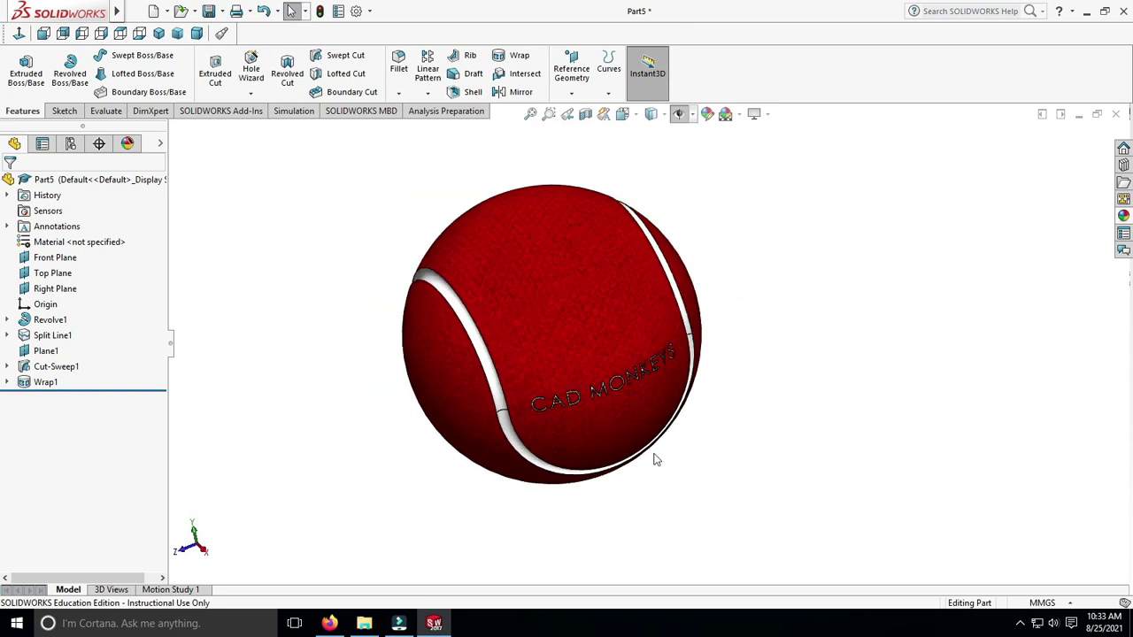
pyautogui.click(172, 590)
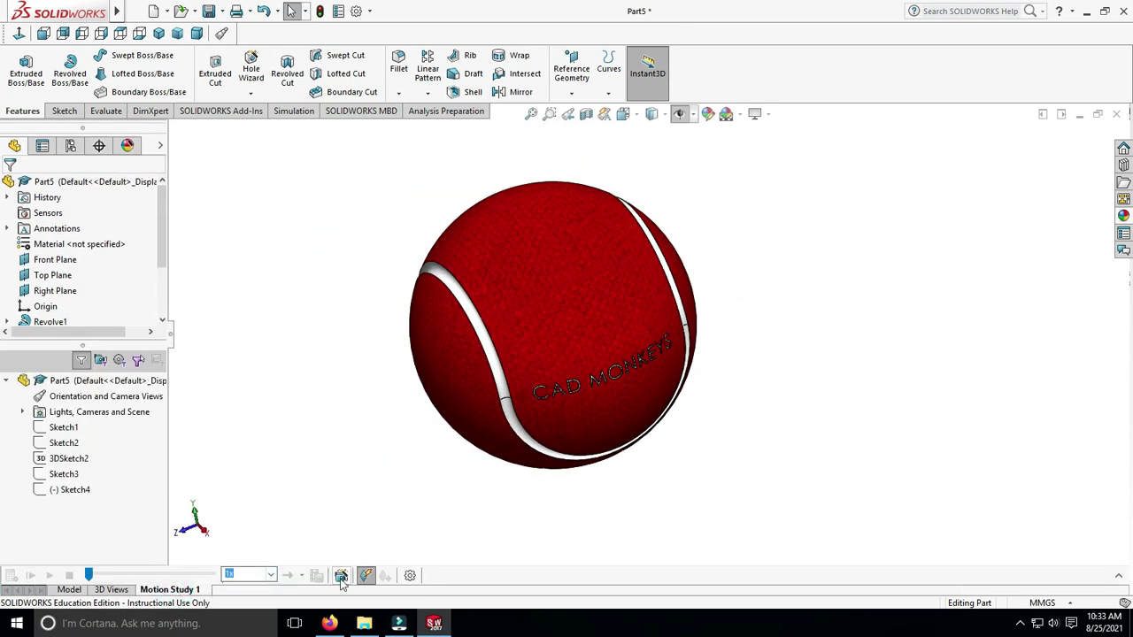
pyautogui.click(341, 576)
pyautogui.click(623, 469)
pyautogui.click(623, 469)
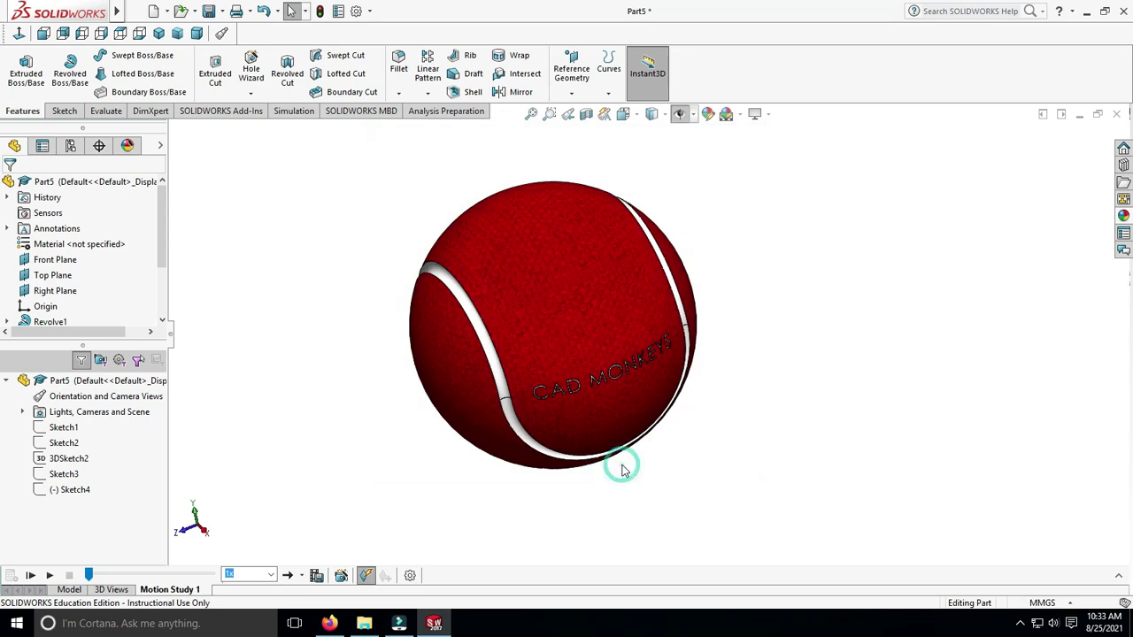
pyautogui.click(50, 577)
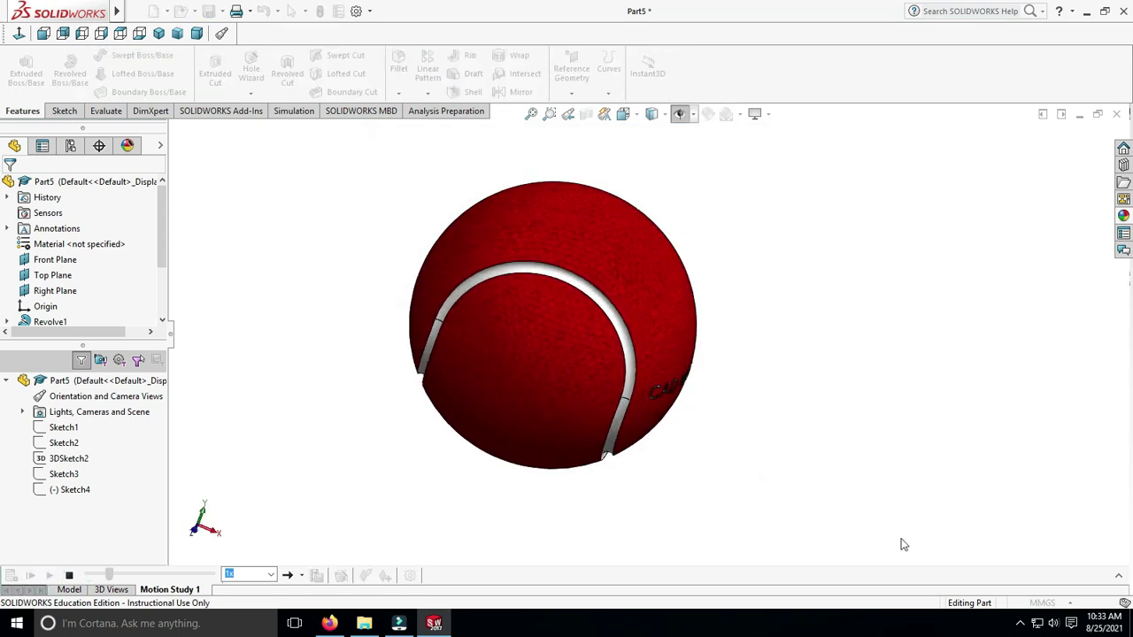